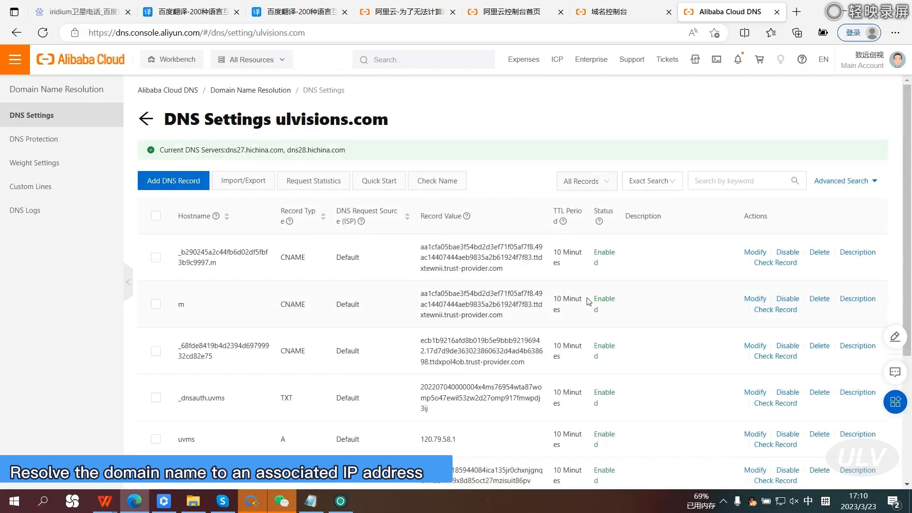
Add an A record for ulvisions.com with hostname uvms, record value 8.222.192.111, default request source and a 10-minute TTL.
left_click(185, 185)
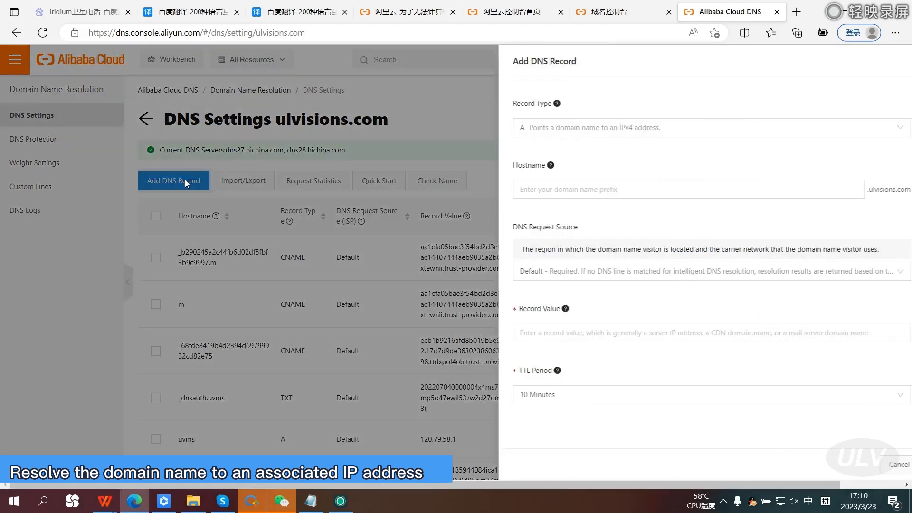
left_click(561, 190)
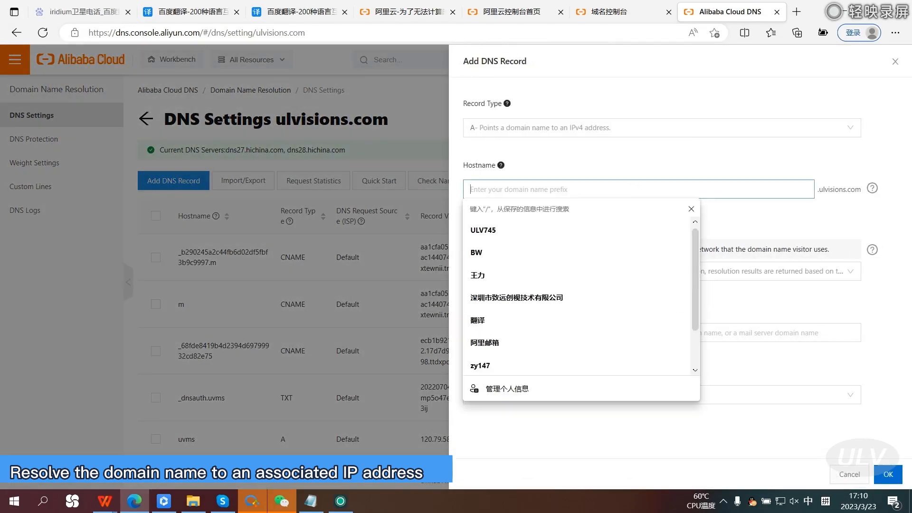
type("uvms")
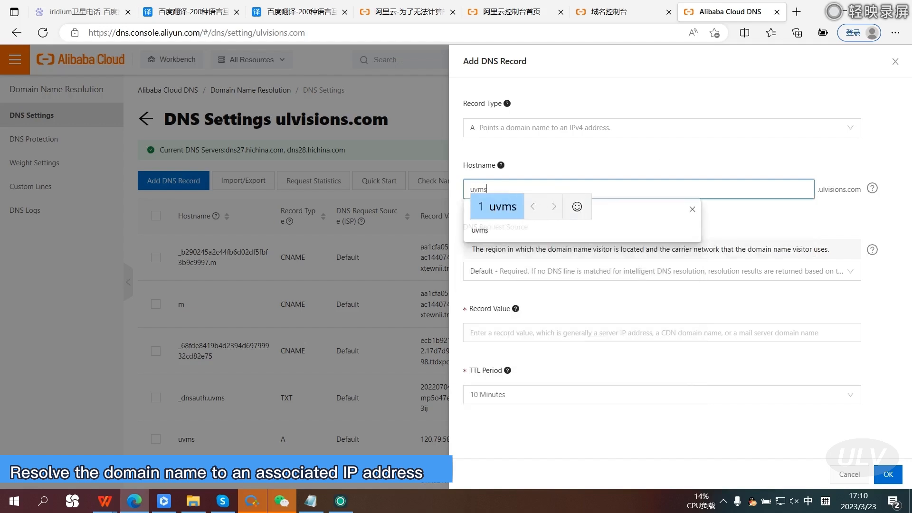
key("shift")
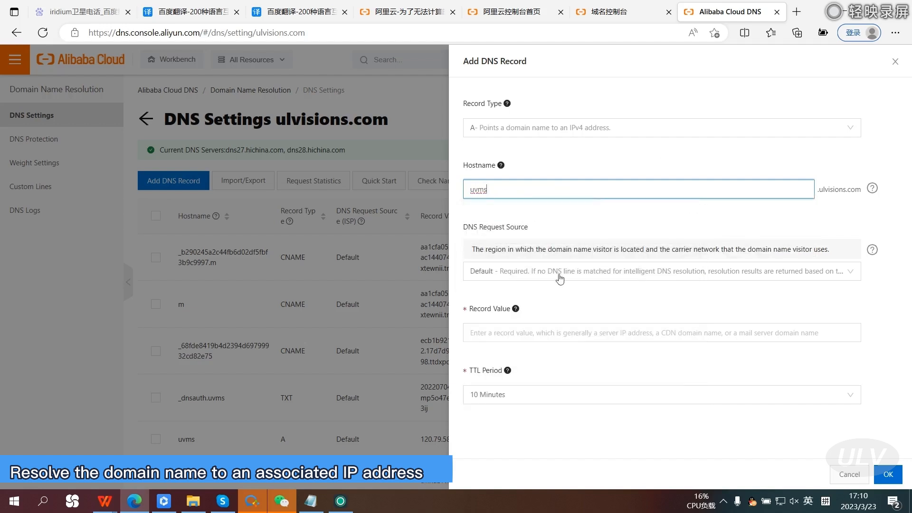
left_click(536, 337)
type("8.222.192.111")
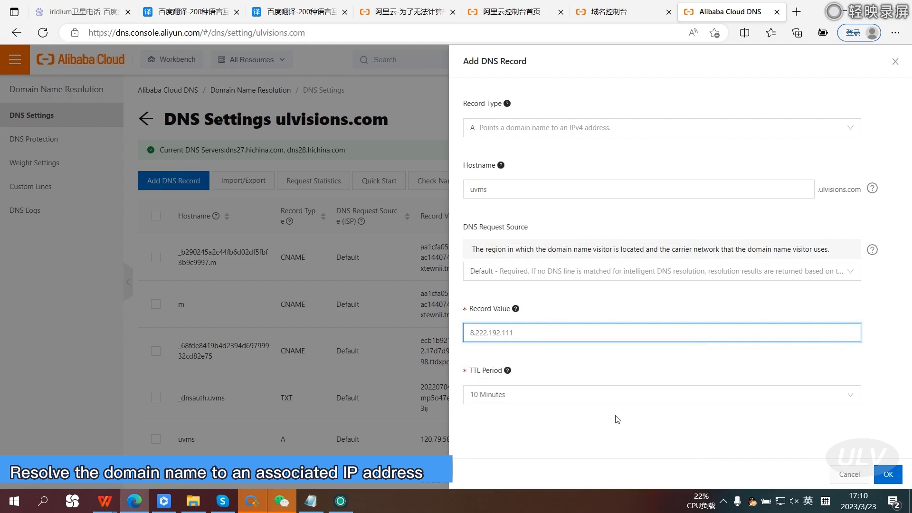
left_click(619, 425)
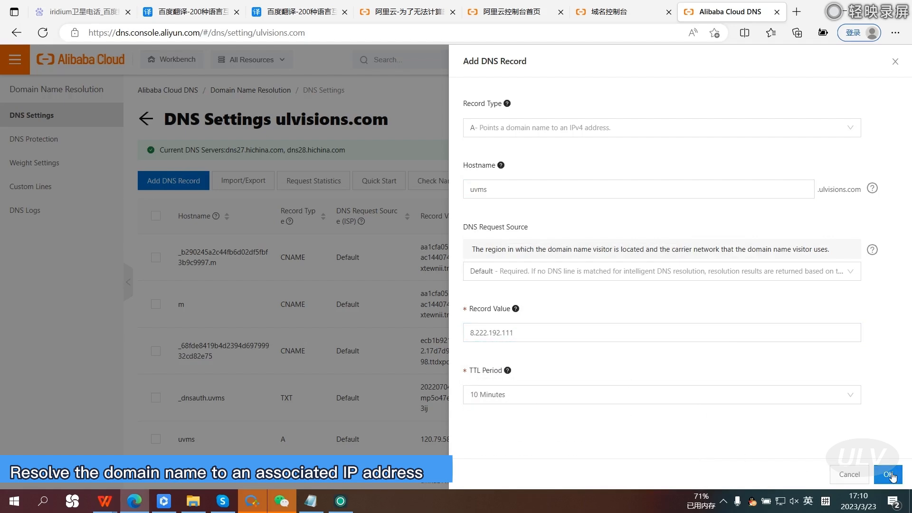
left_click(890, 475)
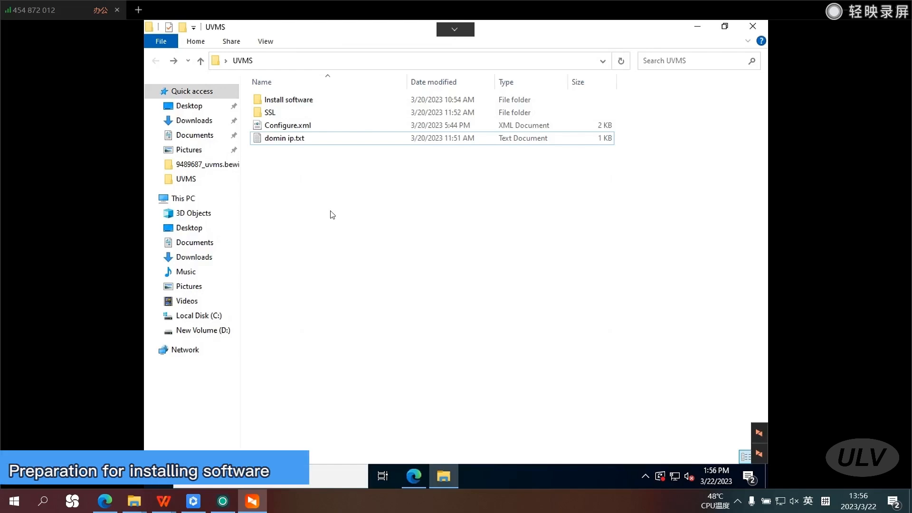
Check the UVMS server installer files in the Install software folder, and return to the UVMS folder.
left_click(309, 101)
double_click(308, 101)
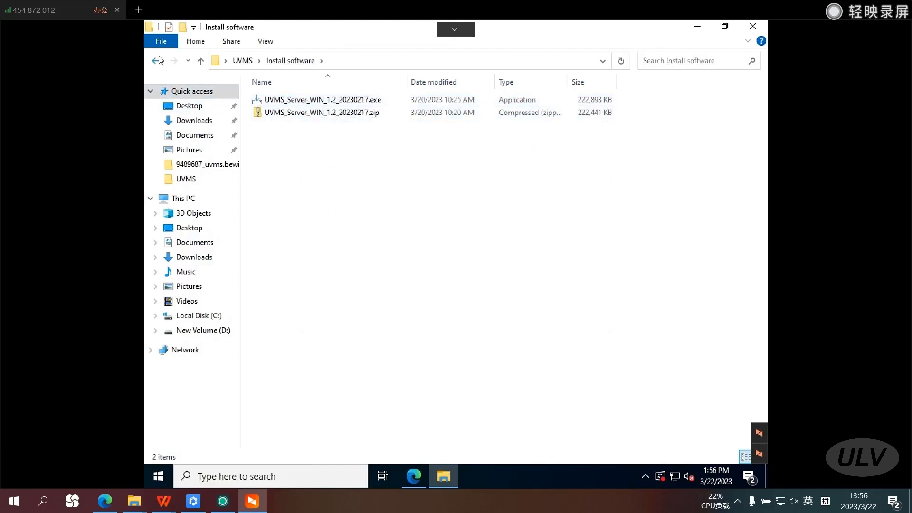
key("alt+Left")
Examine the Apache and IIS certificate files in the bewinvideo folder inside SSL.
left_click(265, 113)
double_click(265, 113)
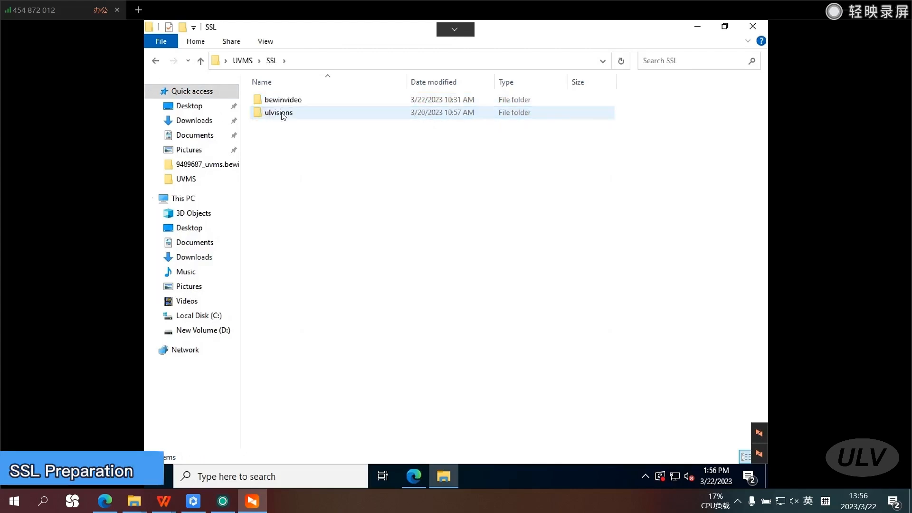
double_click(297, 101)
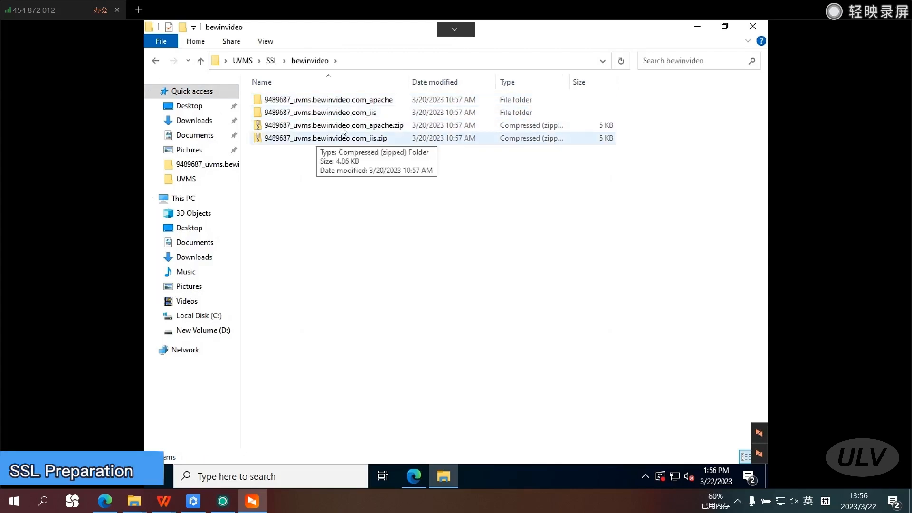
double_click(303, 100)
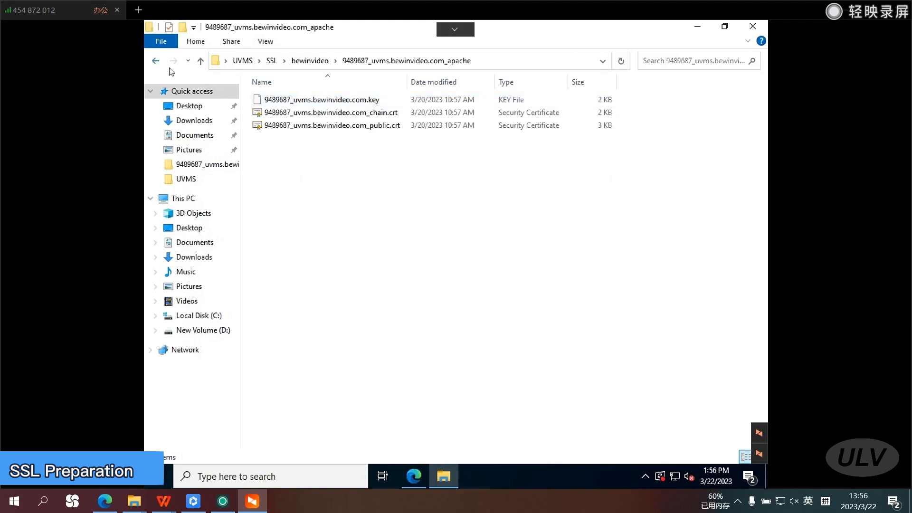
left_click(156, 60)
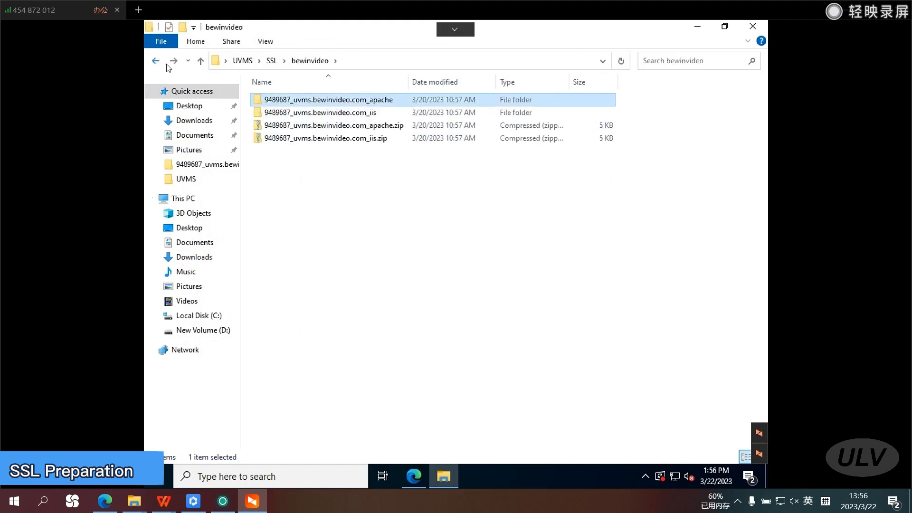
double_click(370, 113)
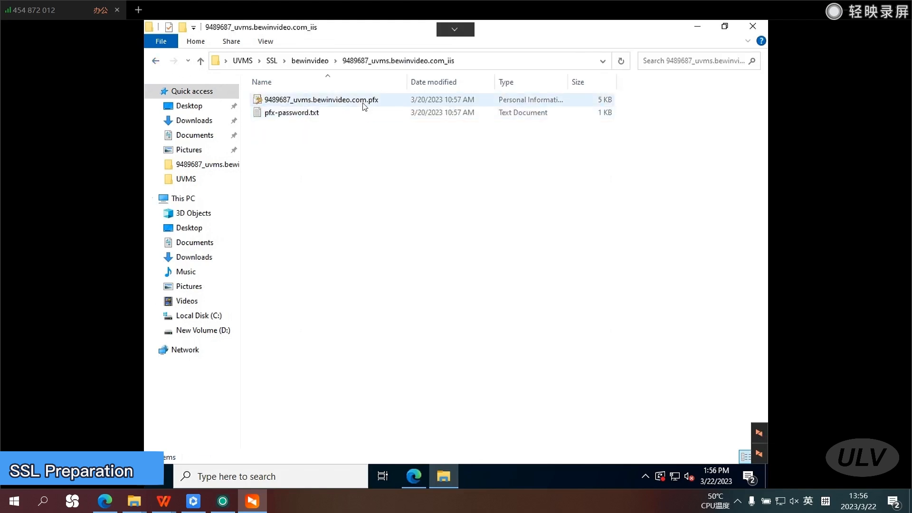
left_click(156, 62)
left_click(157, 61)
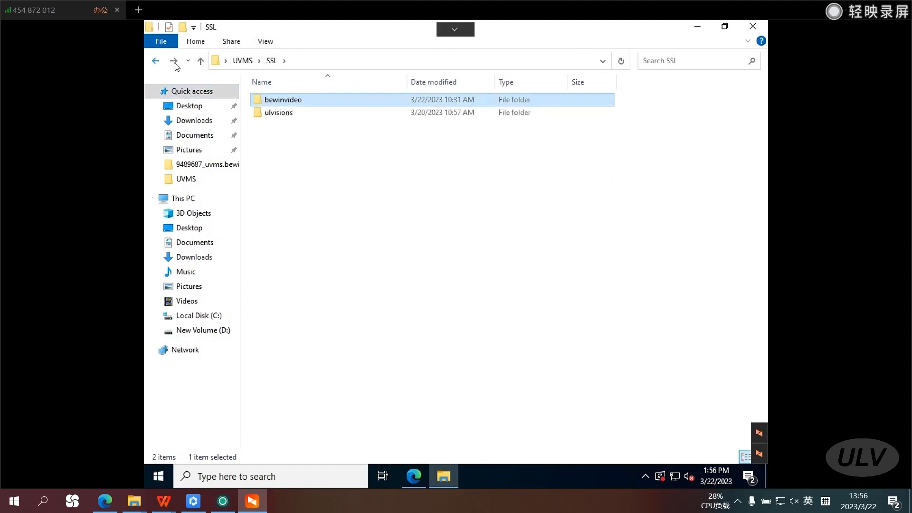
Return to the UVMS folder and view the domain details in domin ip.txt, keeping the file open in the background.
left_click(156, 62)
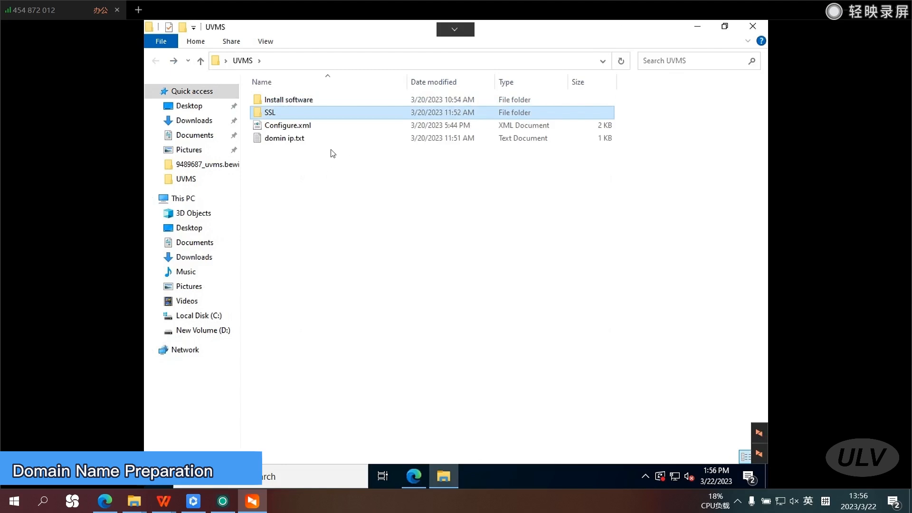
double_click(285, 139)
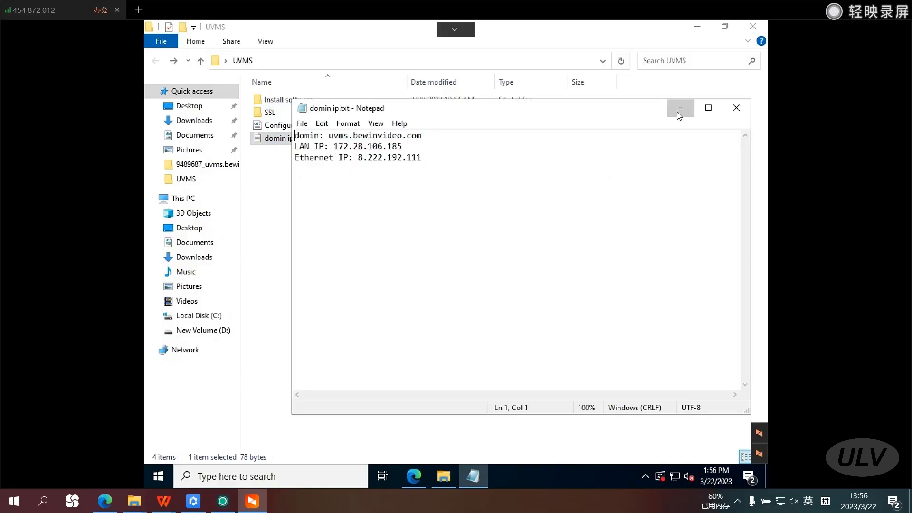
left_click(675, 106)
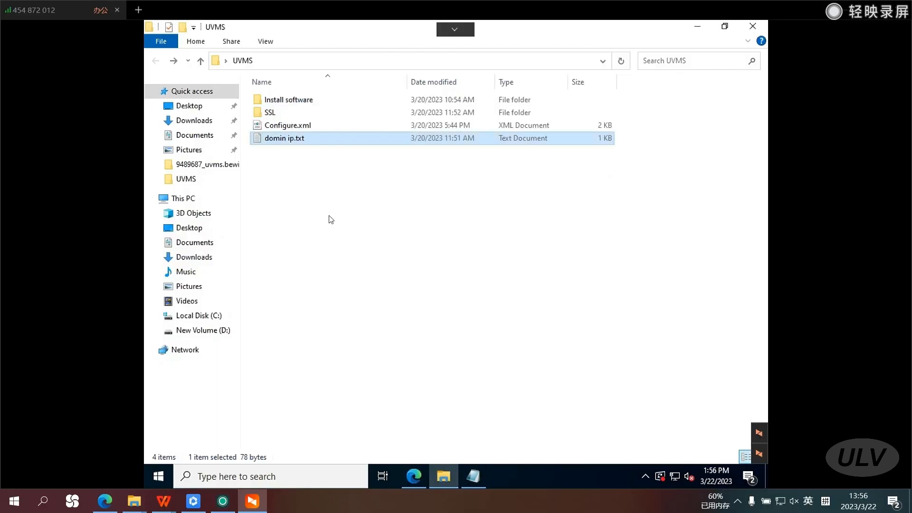
Launch UVMS_Server_WIN_1.2_20230217.exe from the Install software folder with English (British) as the setup language.
double_click(284, 101)
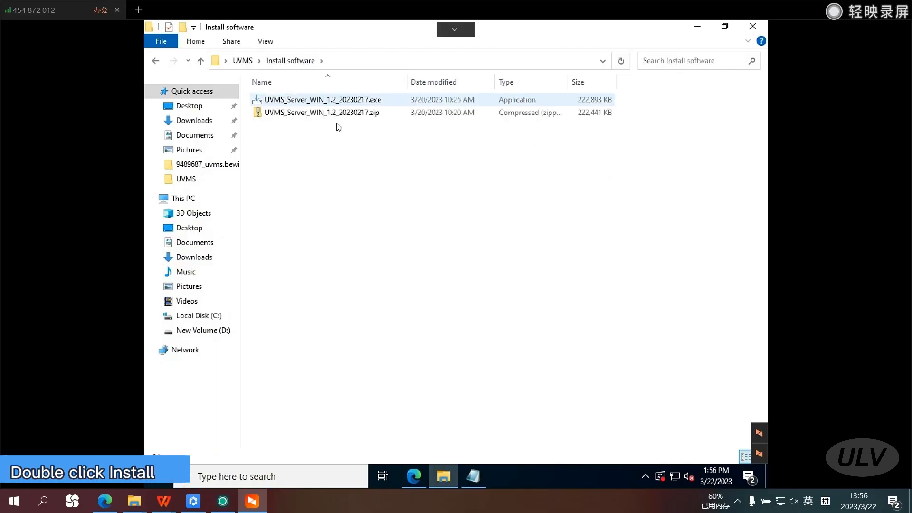
double_click(361, 101)
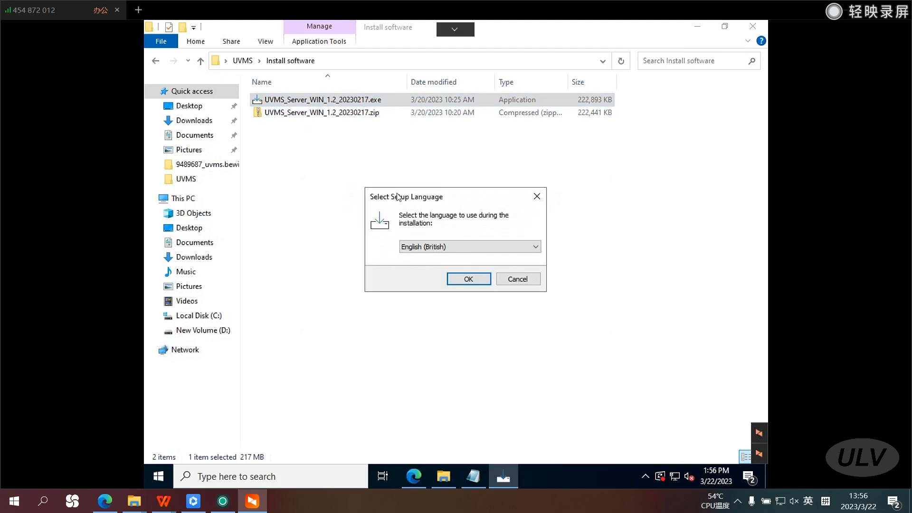
left_click(469, 280)
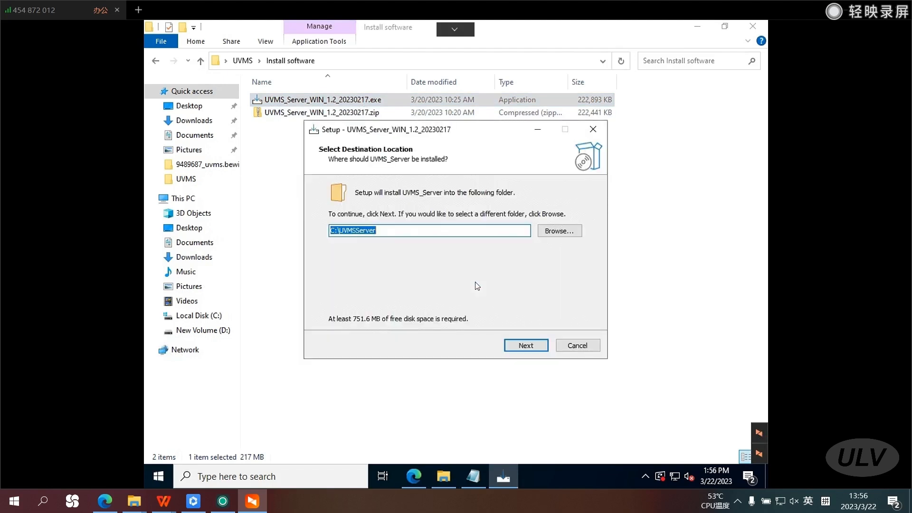
Set the installation destination to D:\UVMSServer by choosing the New Volume (D:) drive.
left_click(539, 230)
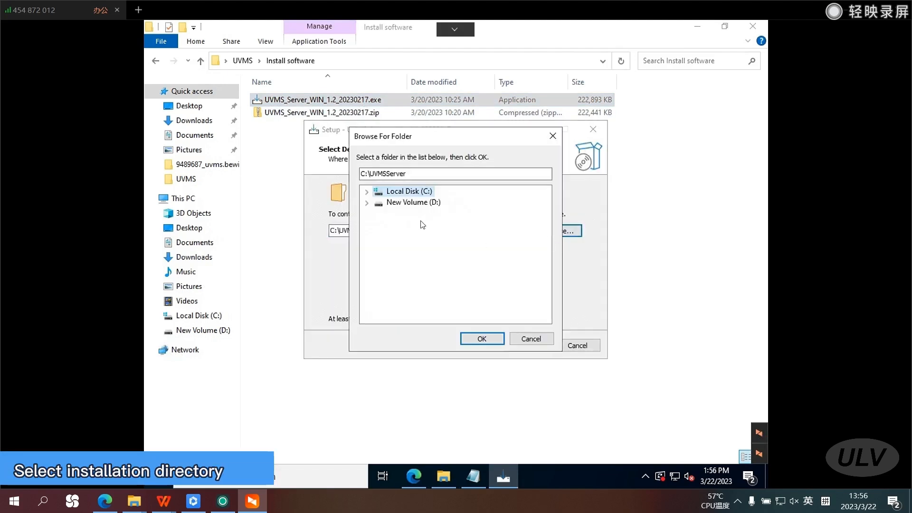
left_click(419, 203)
left_click(482, 338)
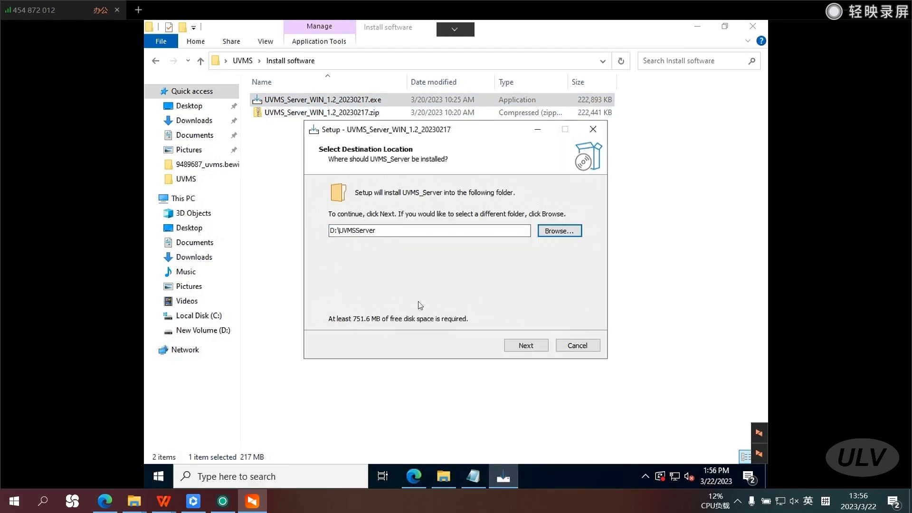
left_click(538, 350)
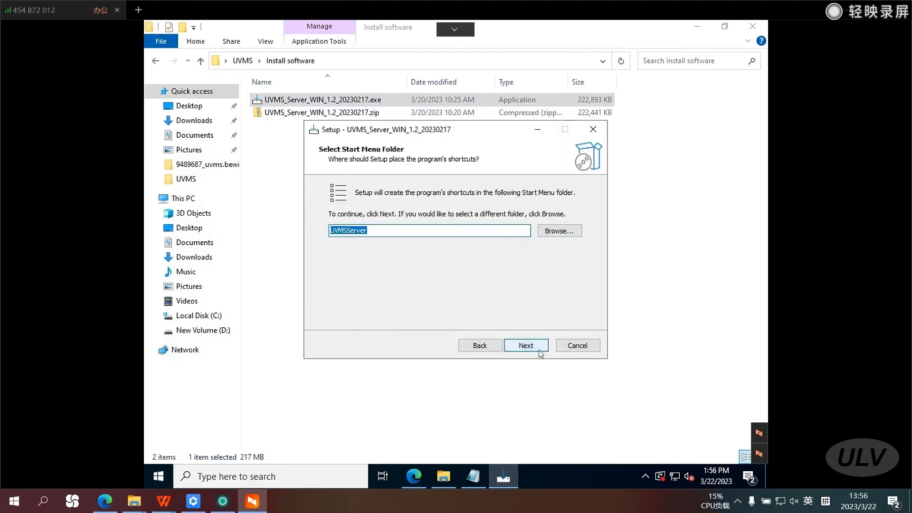
Install UVMS_Server with the UVMSServer Start Menu folder and a desktop icon, and accept the default database parameters in ConfigWizard.
left_click(538, 349)
left_click(539, 349)
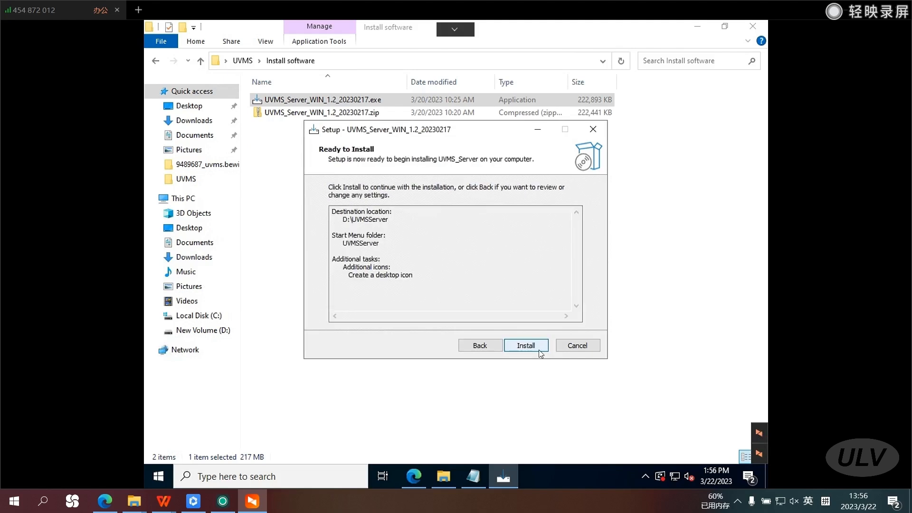
left_click(538, 350)
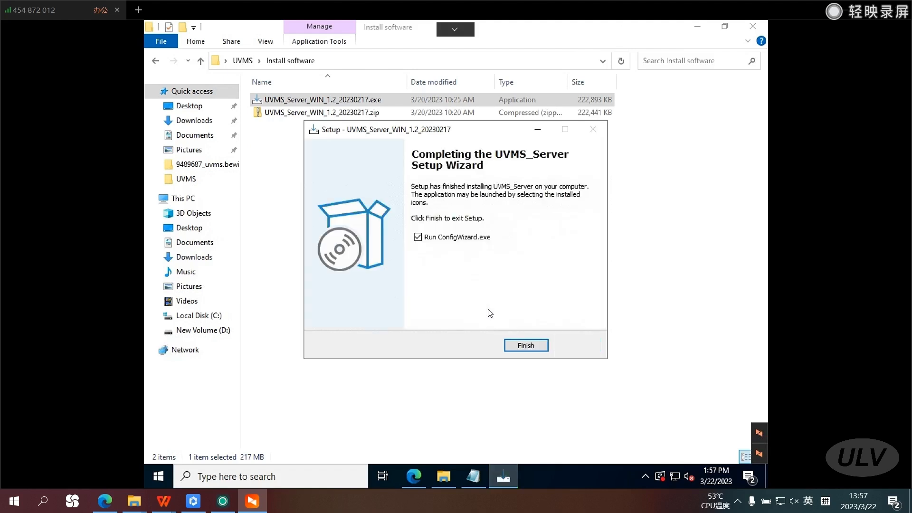
left_click(515, 352)
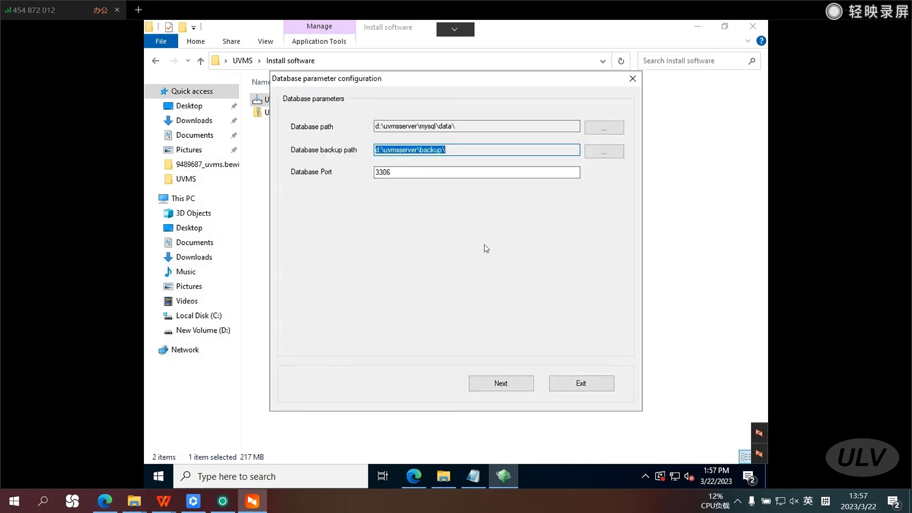
left_click(502, 387)
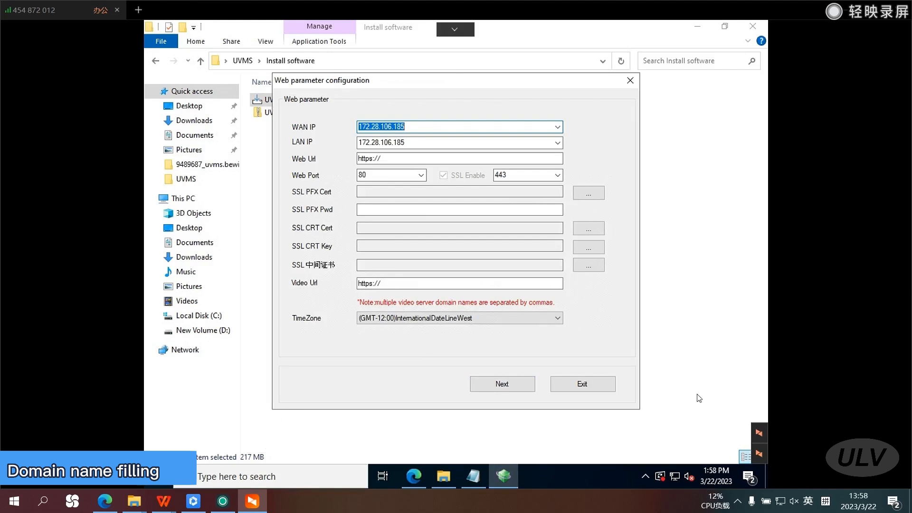
Copy the domain uvms.bewinvideo.com from domin ip.txt into the WAN IP and Web Url of the web parameters.
left_click(473, 475)
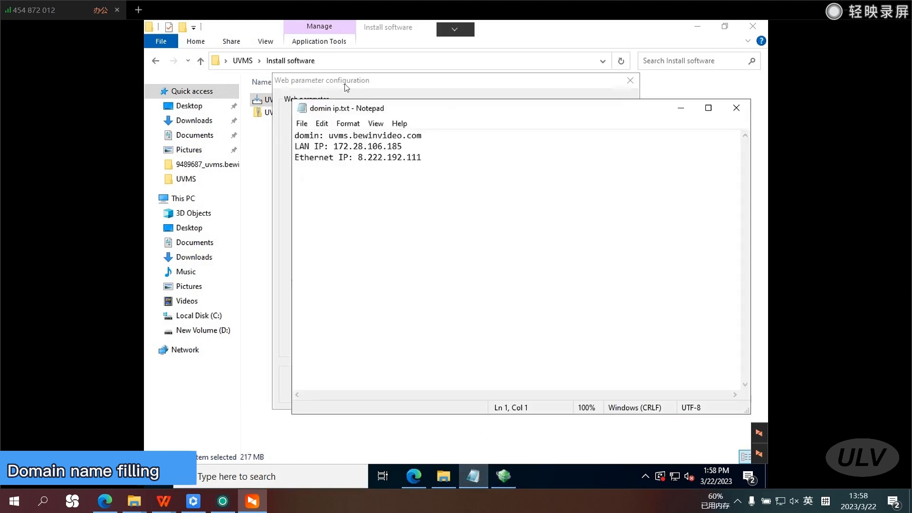
left_click_drag(329, 136, 421, 136)
key("ctrl+c")
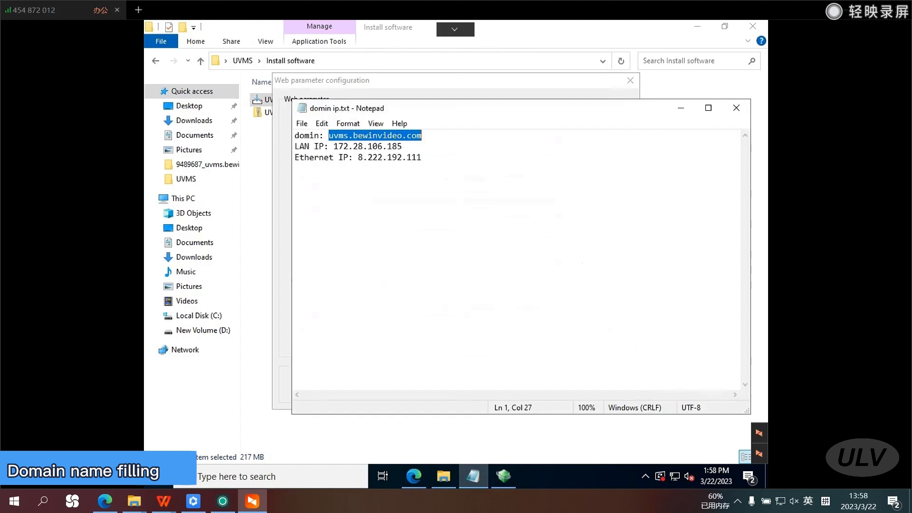
left_click(681, 107)
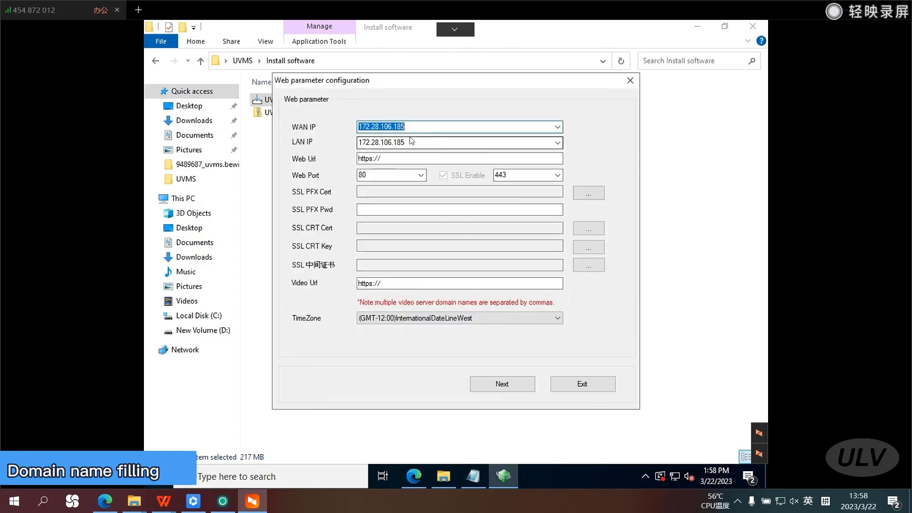
key("ctrl+v")
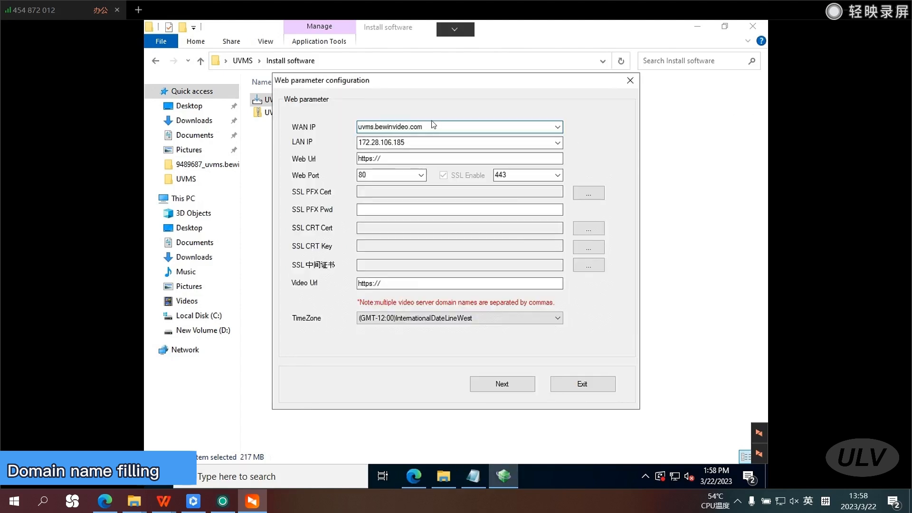
key("Tab")
key("Tab")
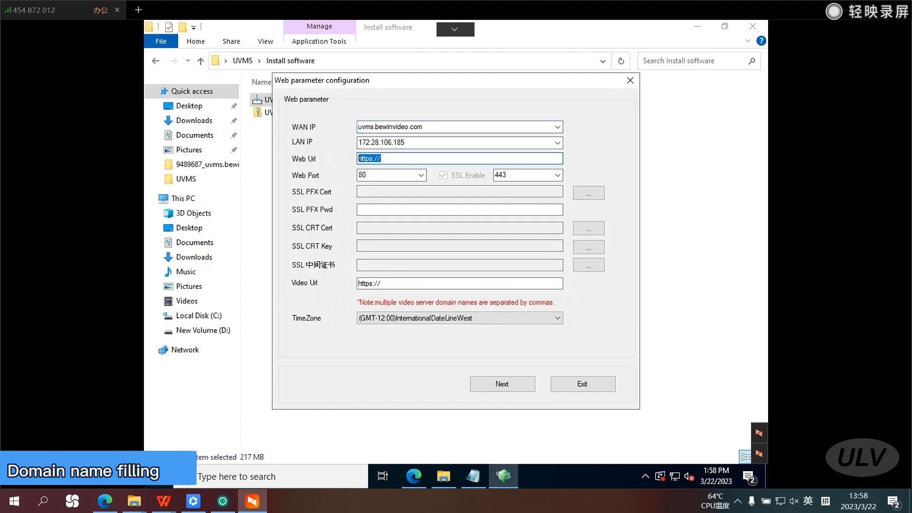
key("ctrl+v")
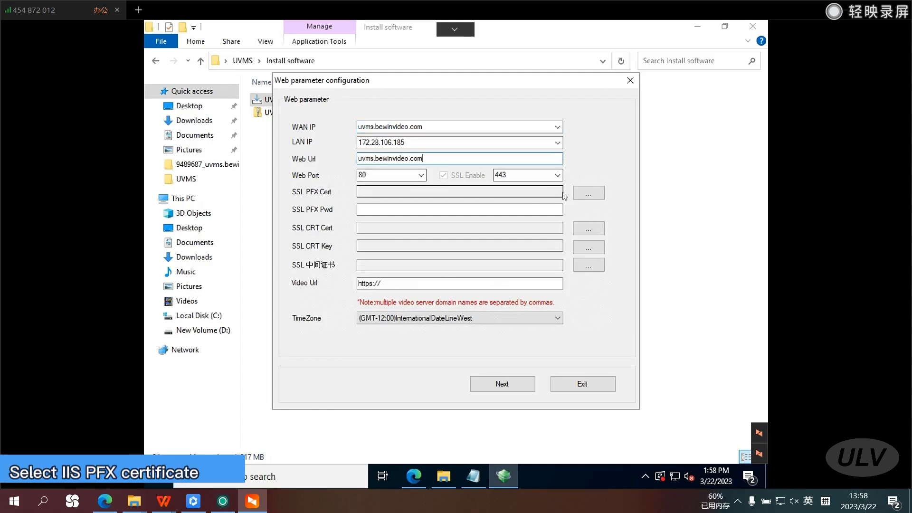
Load 9489687_uvms.bewinvideo.com.pfx as the SSL PFX certificate.
left_click(460, 192)
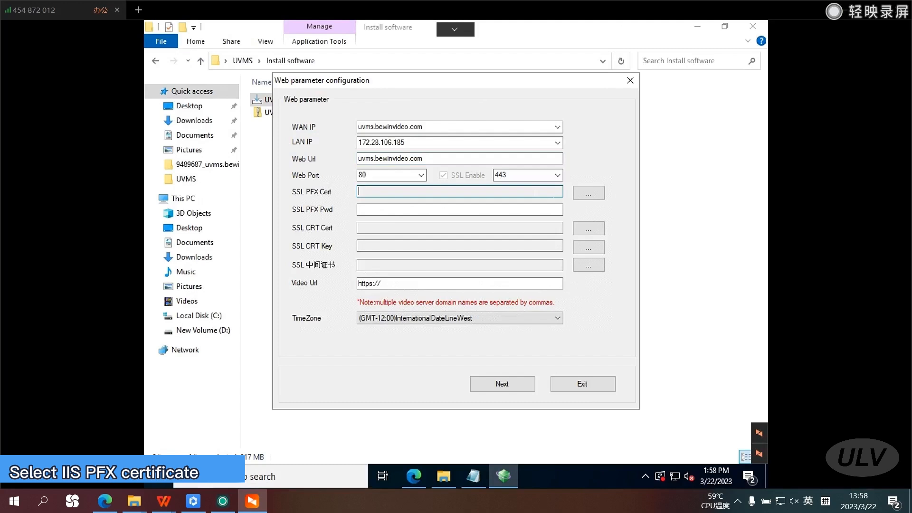
left_click(596, 194)
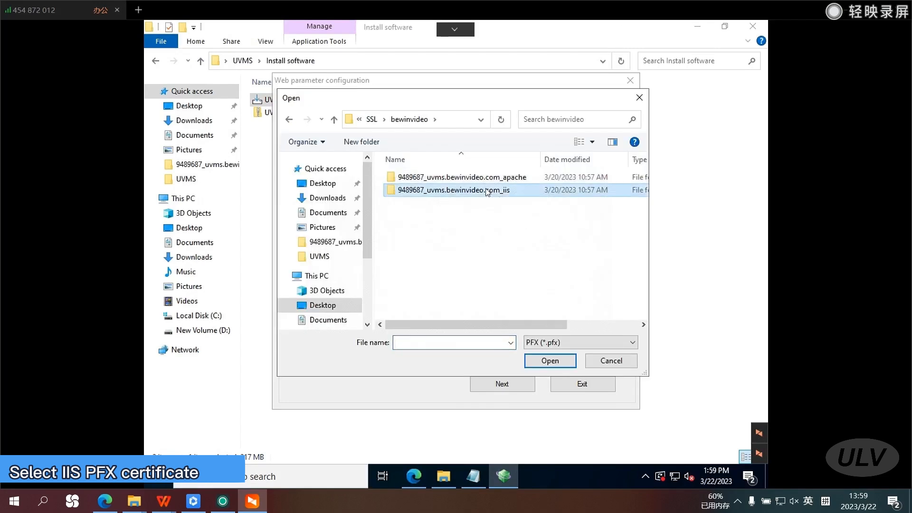
double_click(486, 191)
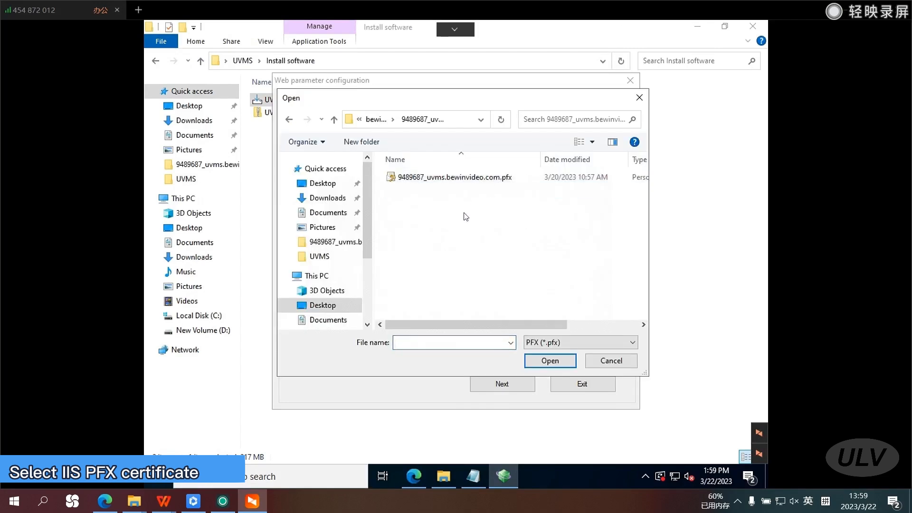
left_click(497, 178)
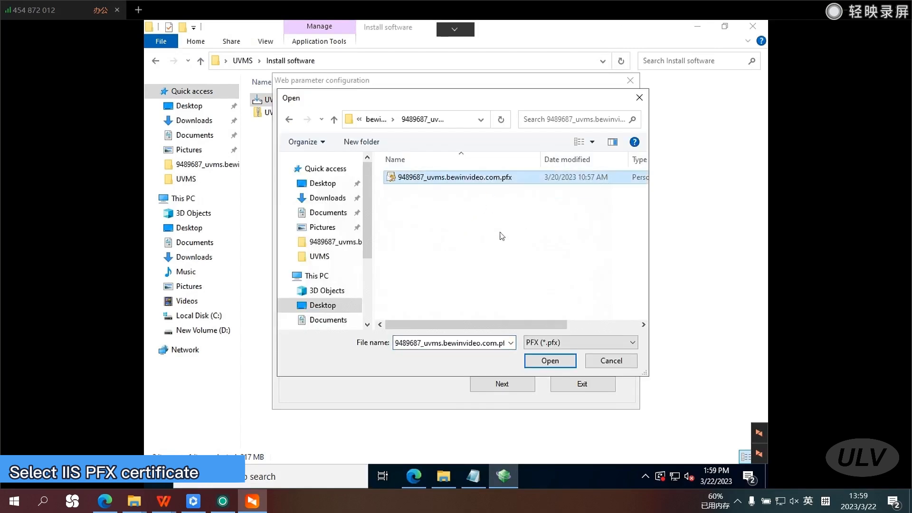
left_click(555, 362)
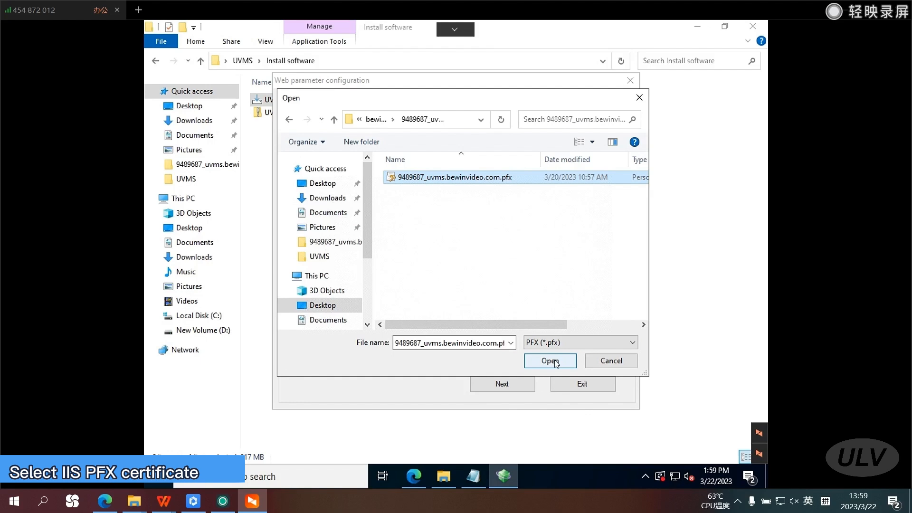
left_click(551, 361)
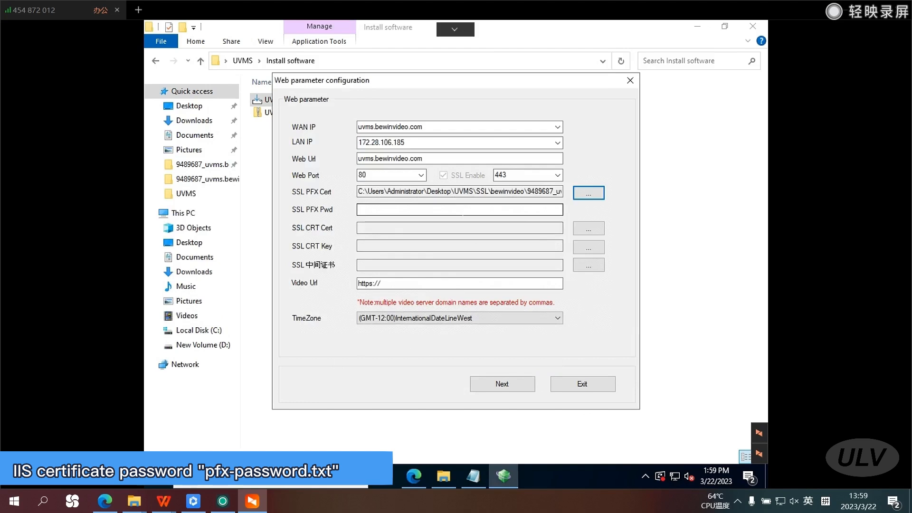
Copy the certificate password from pfx-password.txt in the SSL\bewinvideo IIS certificate folder into SSL PFX Pwd.
left_click(446, 210)
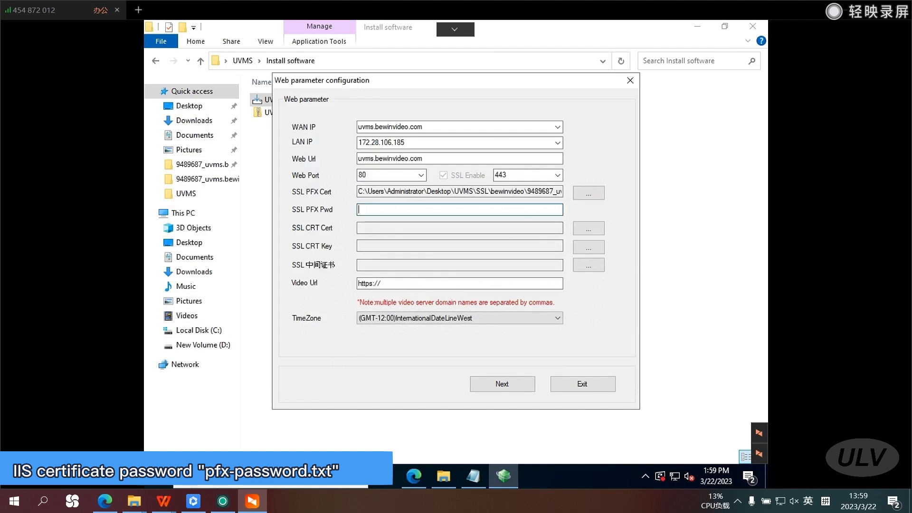
left_click(707, 271)
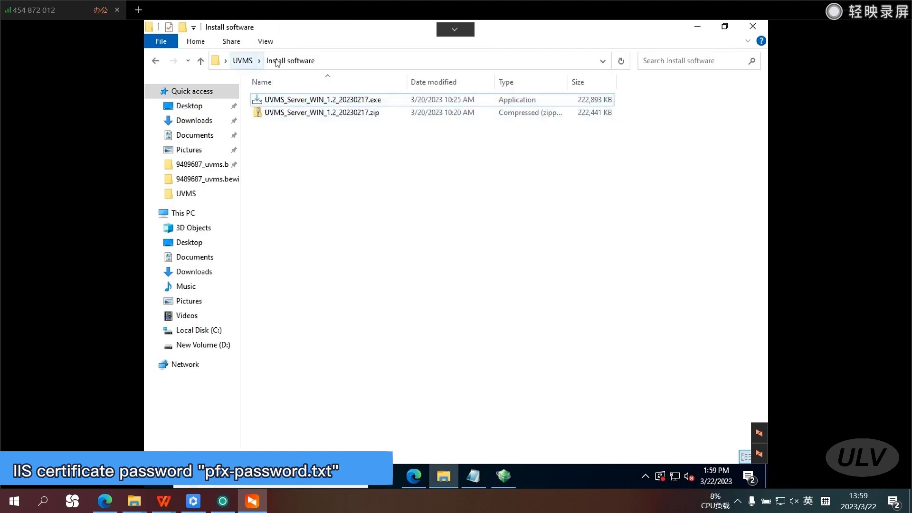
left_click(242, 60)
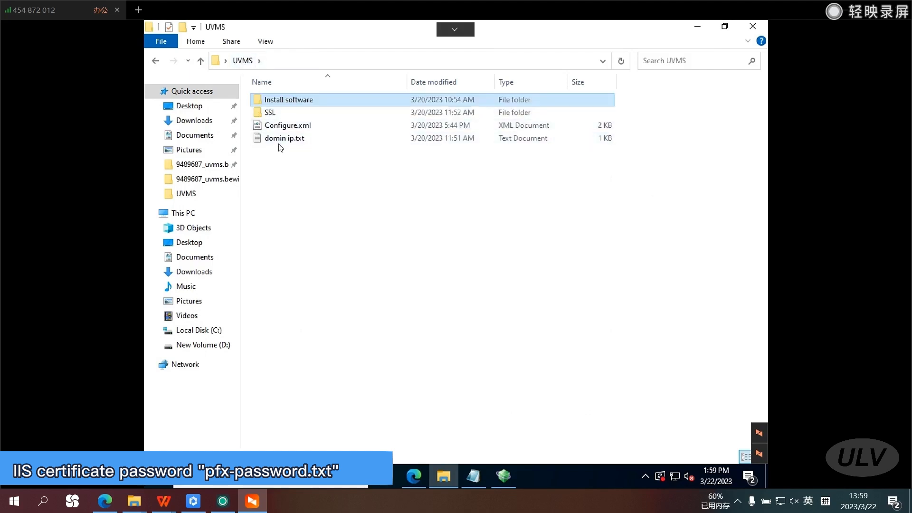
left_click(273, 115)
double_click(274, 115)
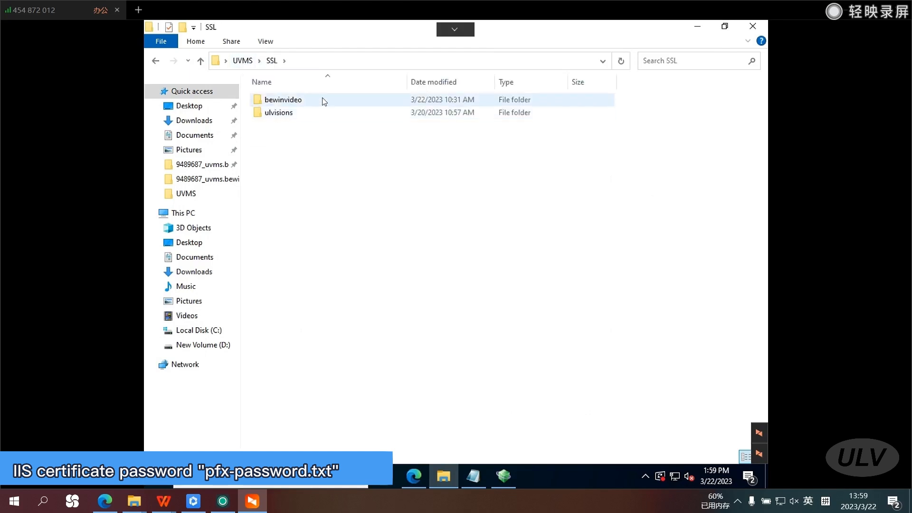
double_click(308, 101)
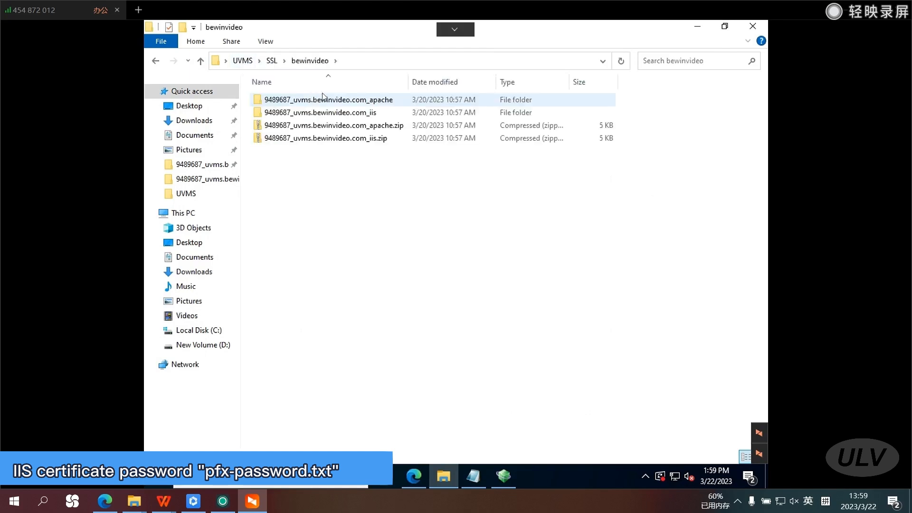
double_click(354, 113)
left_click(304, 117)
double_click(304, 116)
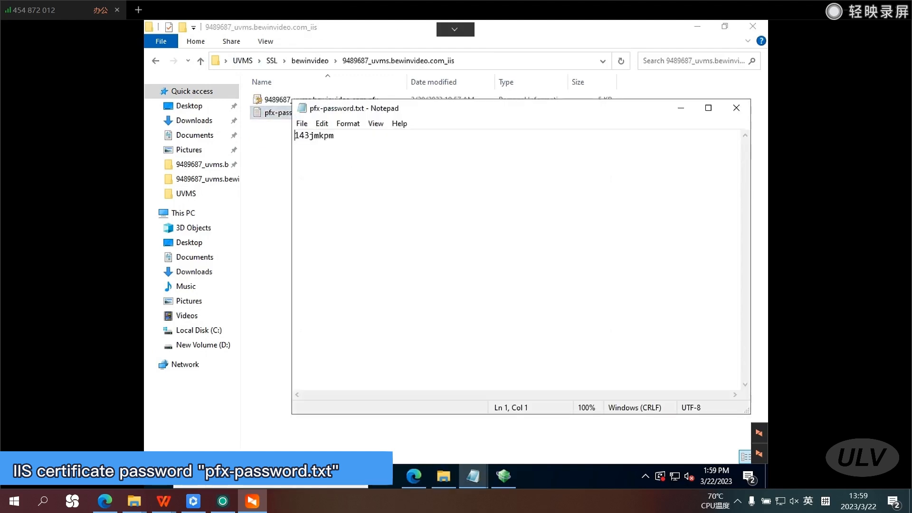
key("ctrl+a")
key("ctrl+c")
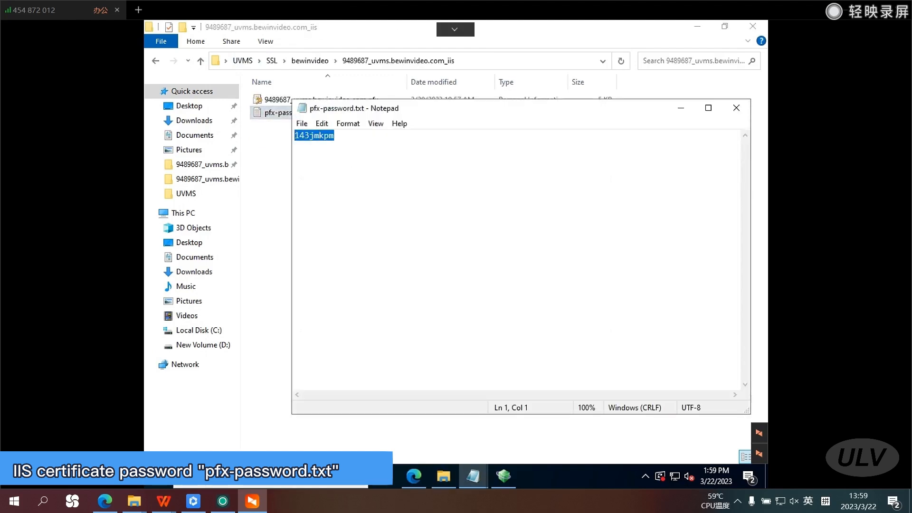
left_click(736, 108)
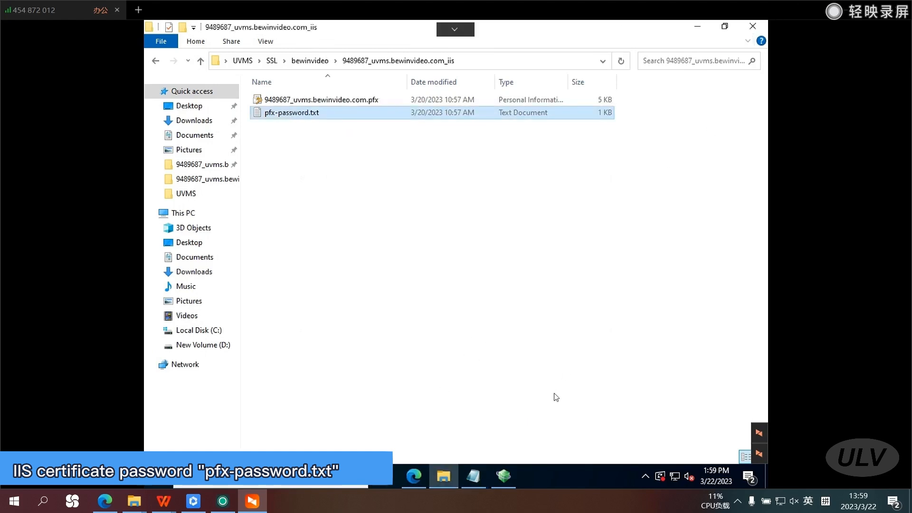
left_click(501, 475)
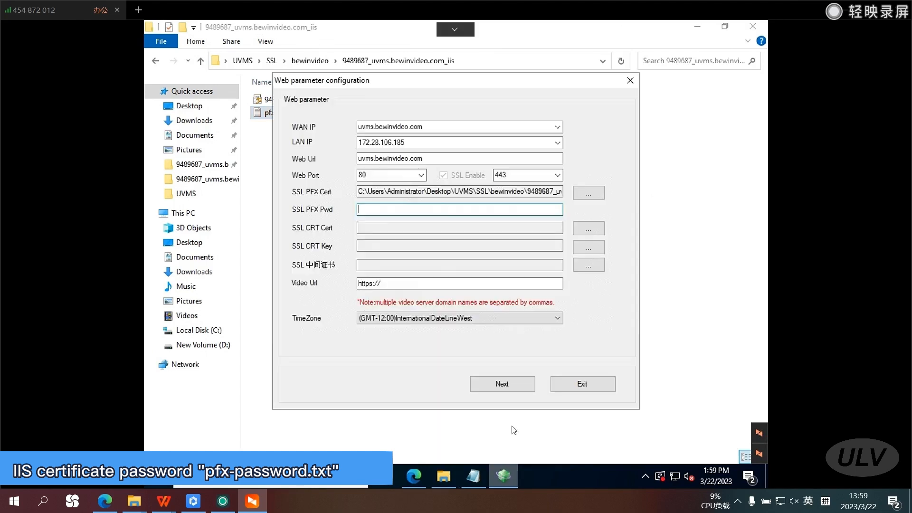
key("ctrl+v")
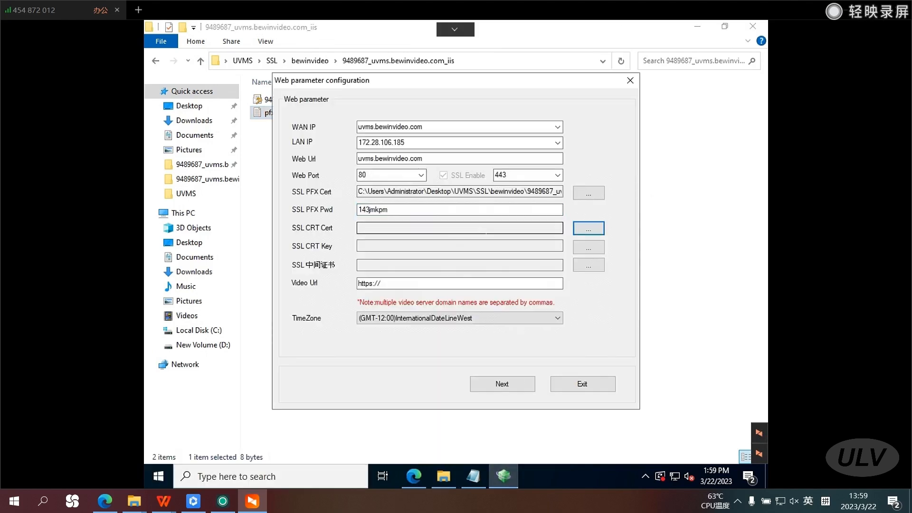
Load 9489687_uvms.bewinvideo.com_public.crt from the 9489687_uvms.bewinvideo.com_apache folder as the SSL CRT certificate.
left_click(589, 229)
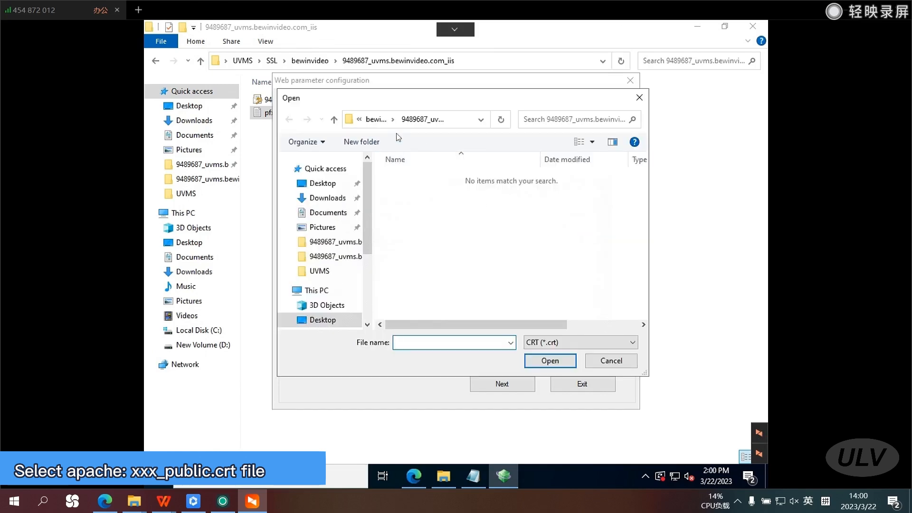
left_click(379, 120)
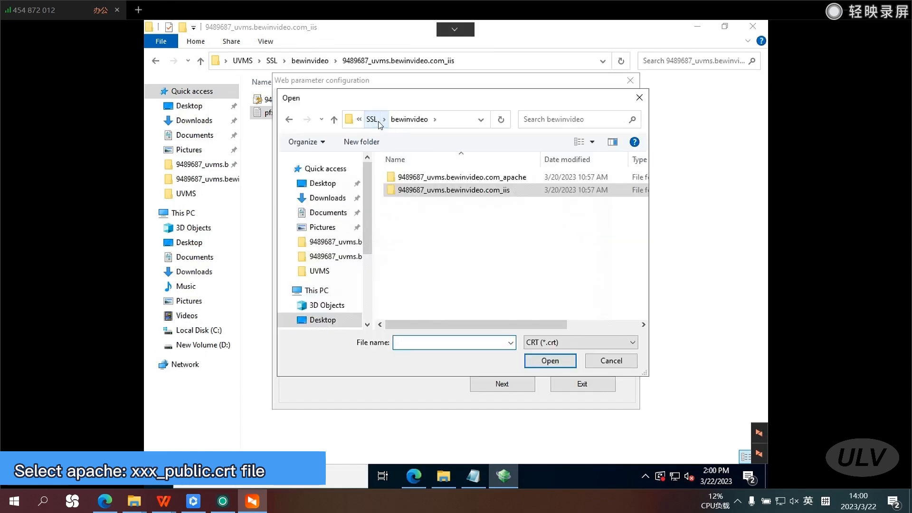
double_click(482, 179)
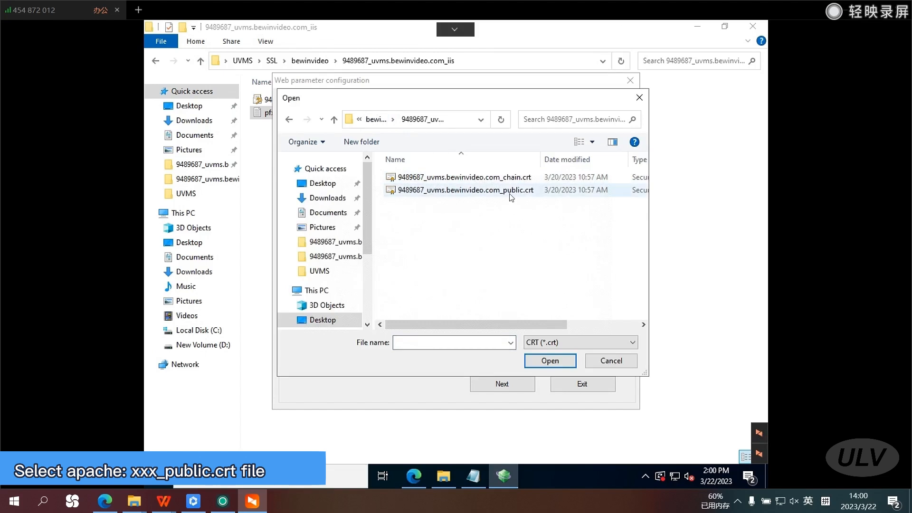
double_click(509, 192)
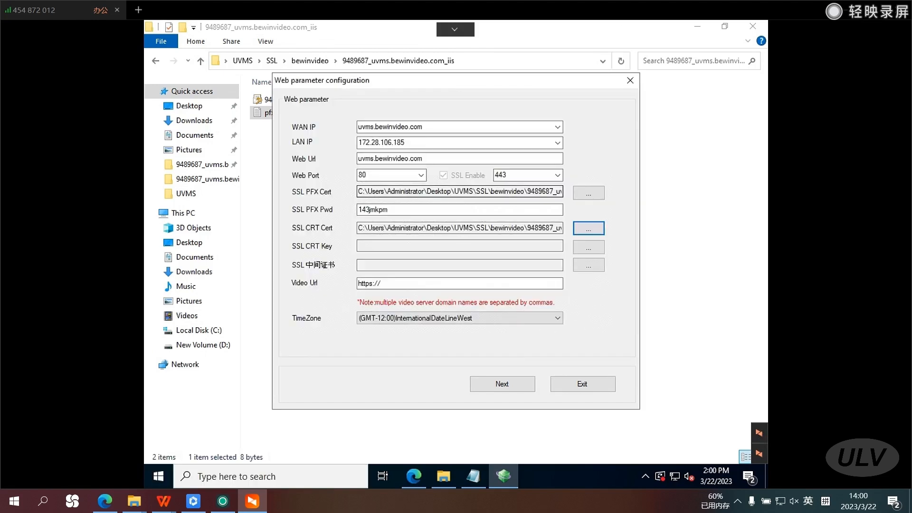
Load the Apache key file as the SSL CRT Key and 9489687_uvms.bewinvideo.com_chain.crt as the intermediate SSL certificate.
left_click(588, 247)
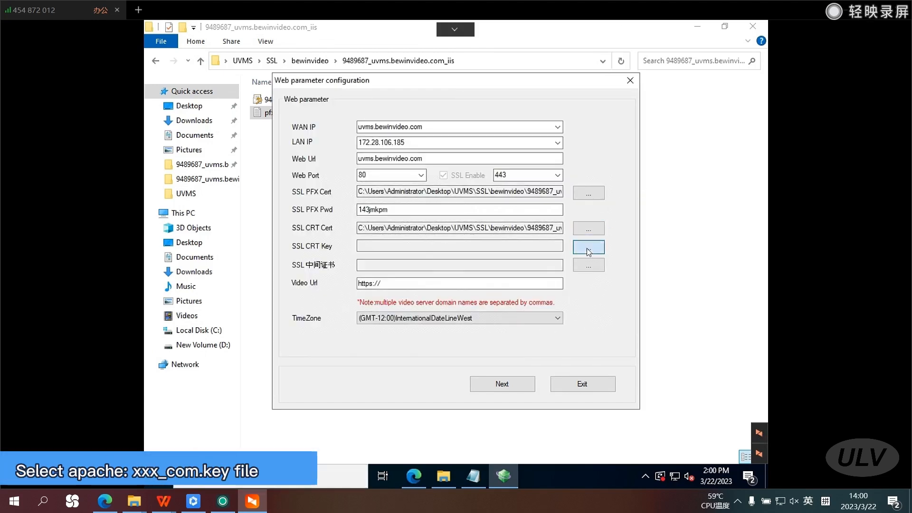
double_click(509, 177)
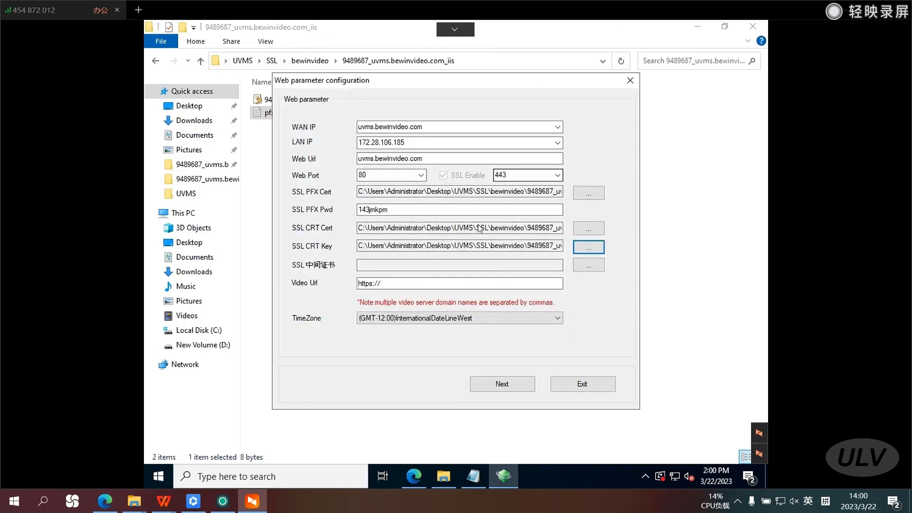
left_click(595, 269)
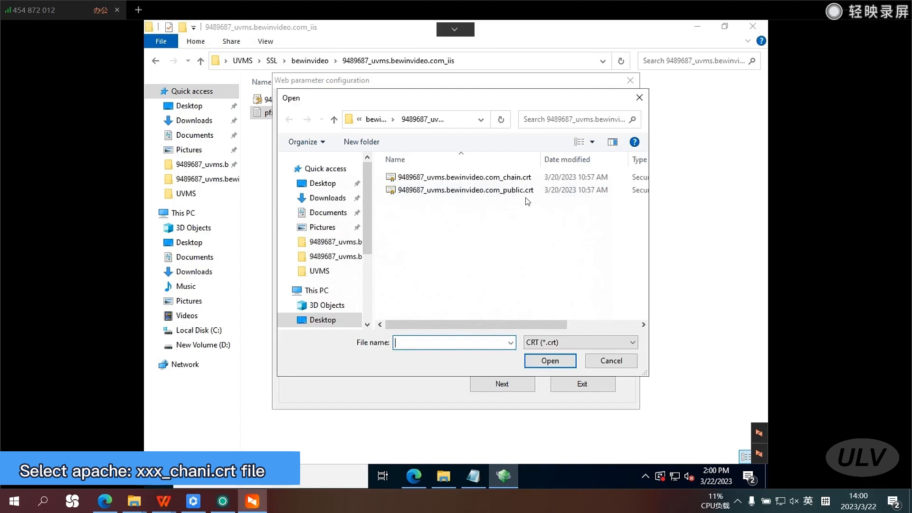
double_click(516, 179)
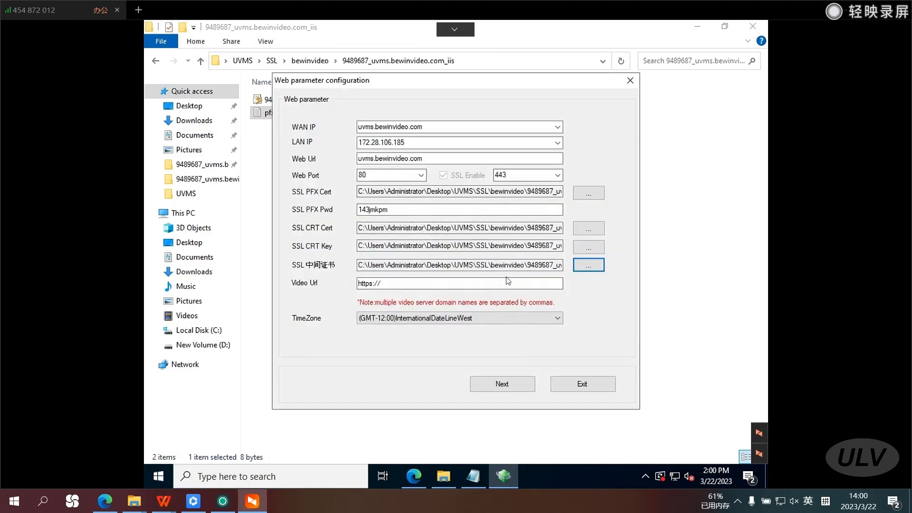
Replace the Video Url with the Web Url's domain, uvms.bewinvideo.com.
left_click(408, 159)
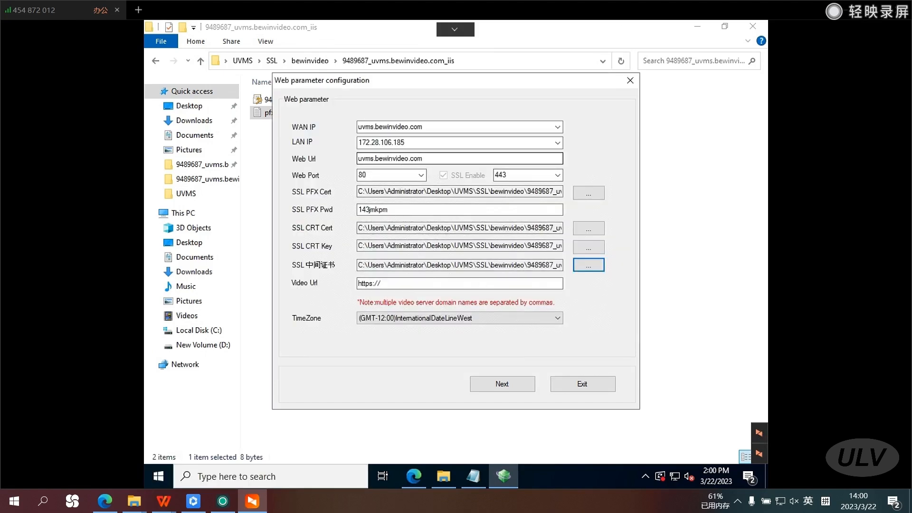
double_click(408, 159)
key("ctrl+c")
left_click_drag(382, 283, 363, 284)
key("ctrl+v")
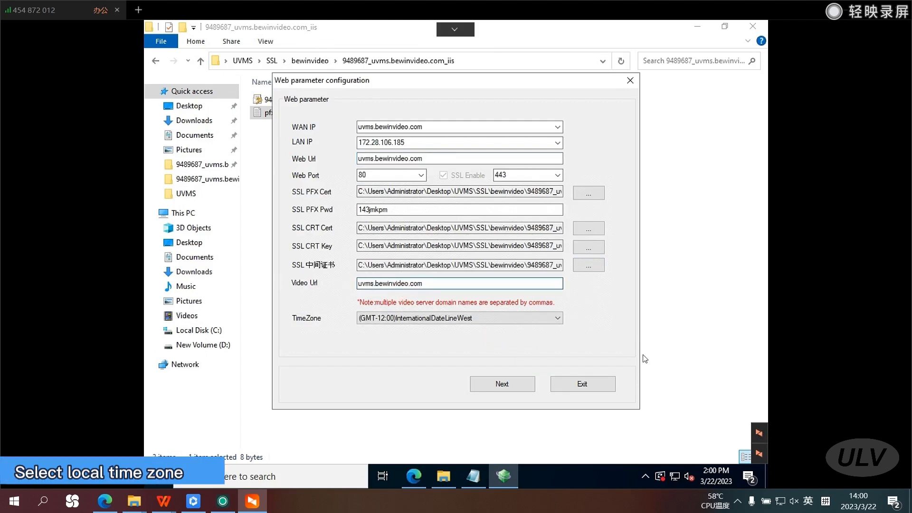
Set the time zone to (GMT+08:00)Beijing and accept the web parameters.
left_click(558, 319)
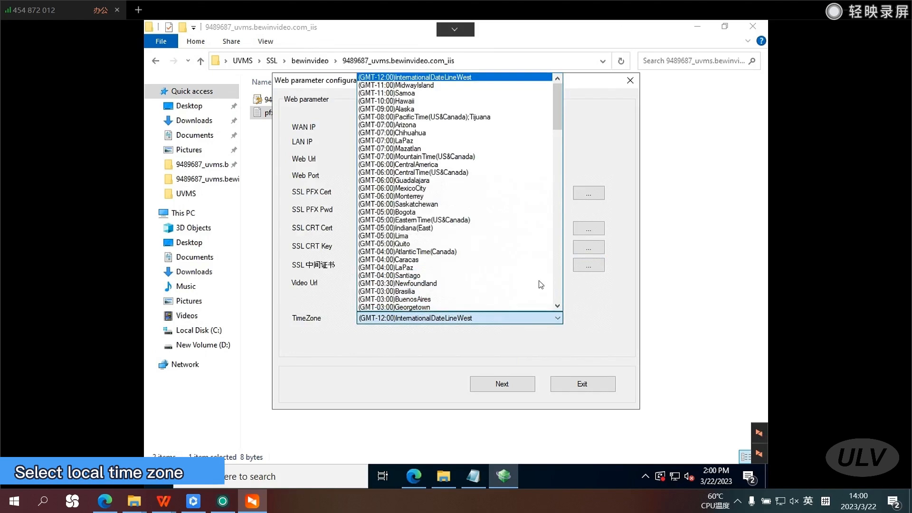
scroll(508, 192, "down", 1)
scroll(508, 192, "down", 10)
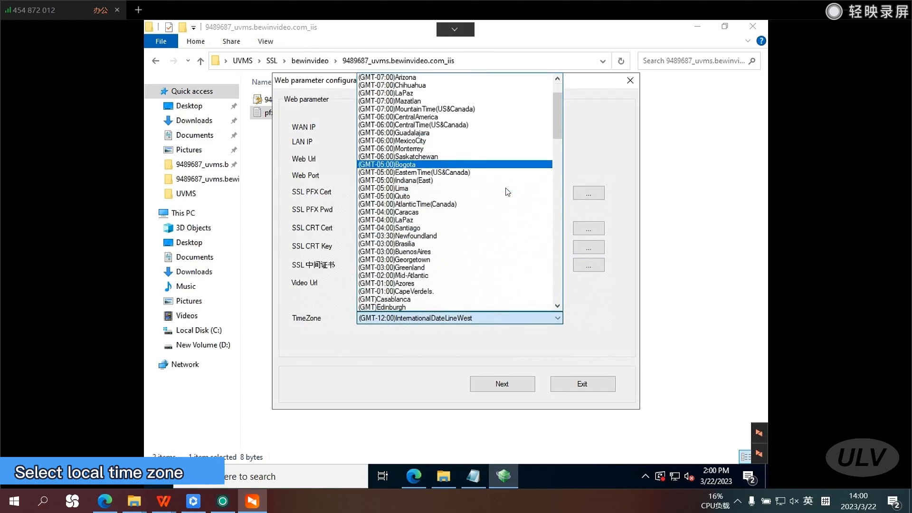
scroll(507, 192, "down", 12)
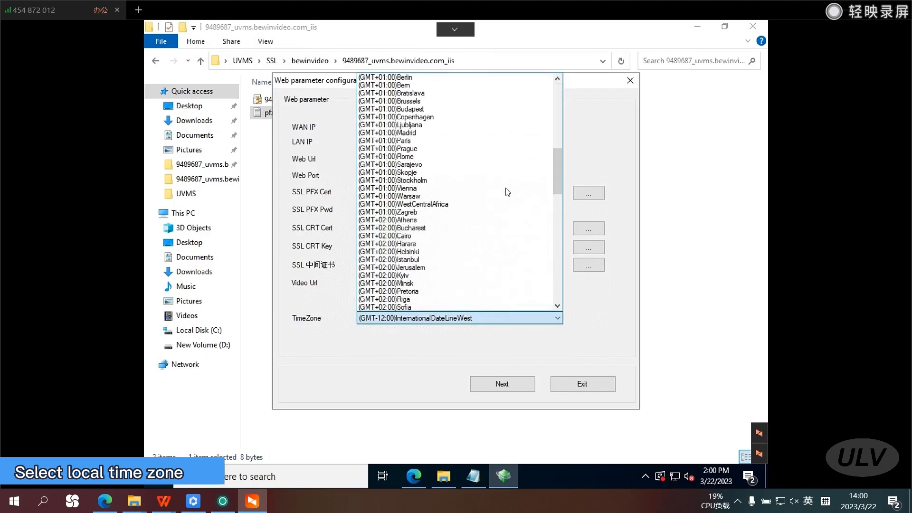
scroll(508, 192, "down", 3)
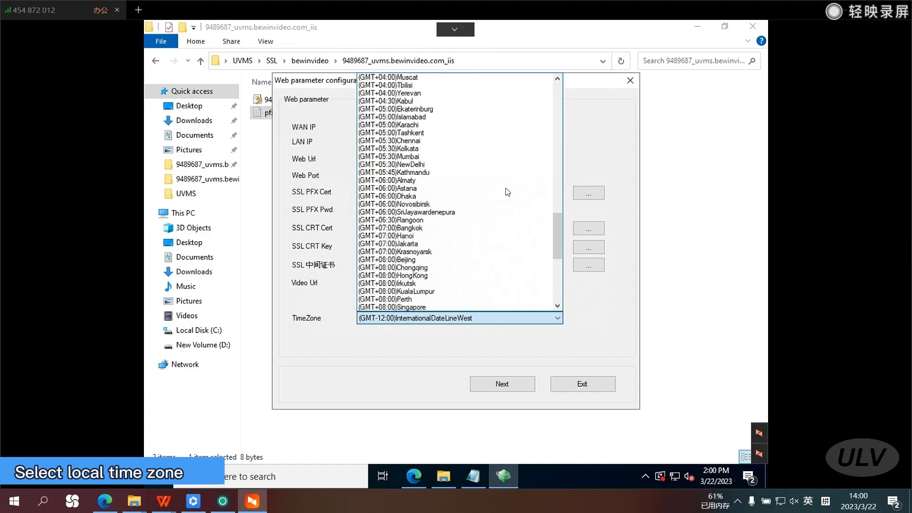
left_click(440, 259)
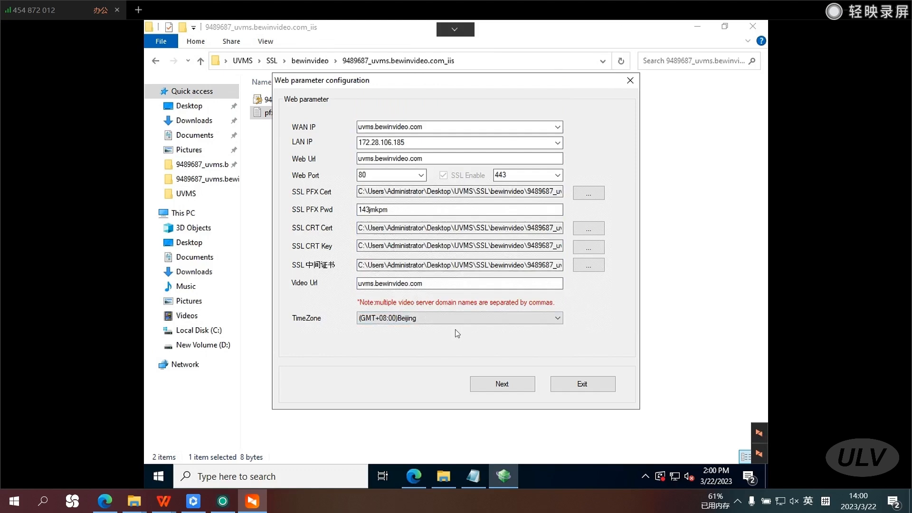
left_click(510, 385)
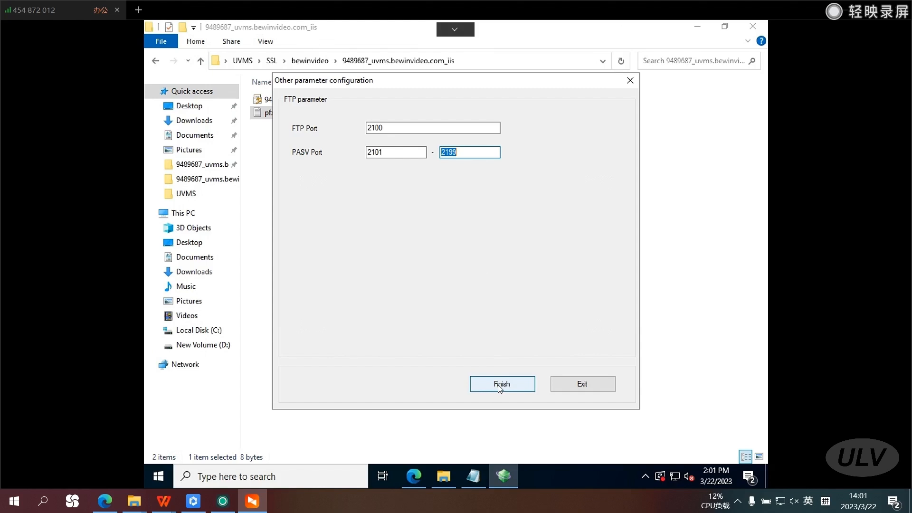
Finish the configuration with FTP port 2100 and PASV ports 2101-2199, and agree to install the service.
left_click(499, 388)
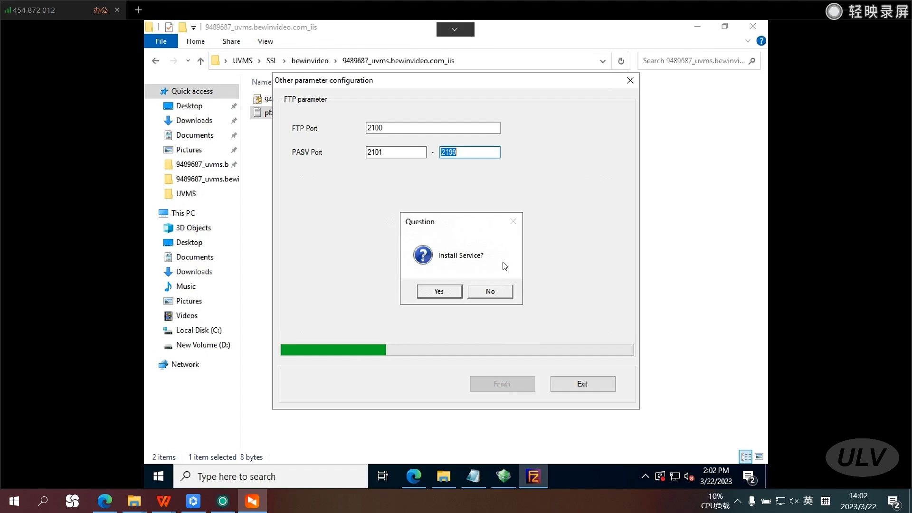
left_click(438, 294)
left_click(438, 294)
left_click(438, 295)
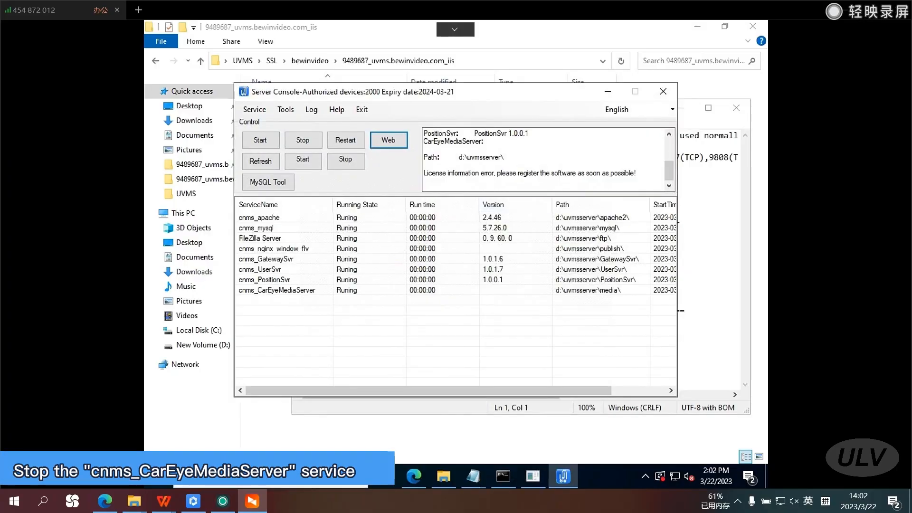
Stop the cnms_CarEyeMediaServer service in the Server Console.
left_click(292, 290)
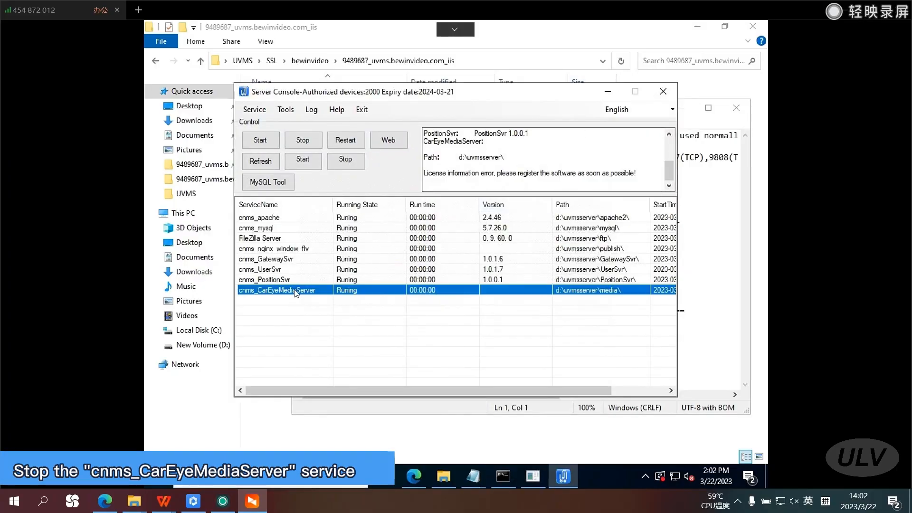
left_click(348, 164)
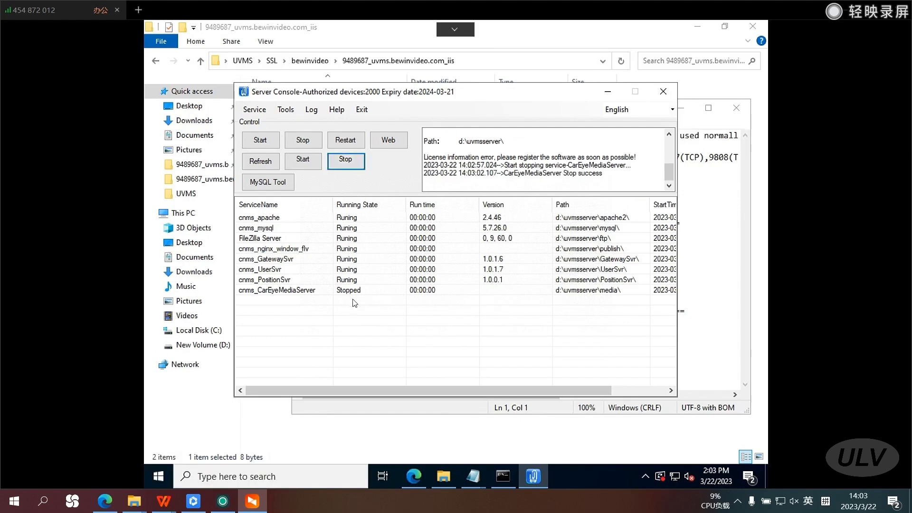
Clear away the Server Console and the open text file, and copy Configure.xml from the UVMS folder.
left_click(611, 97)
left_click(738, 109)
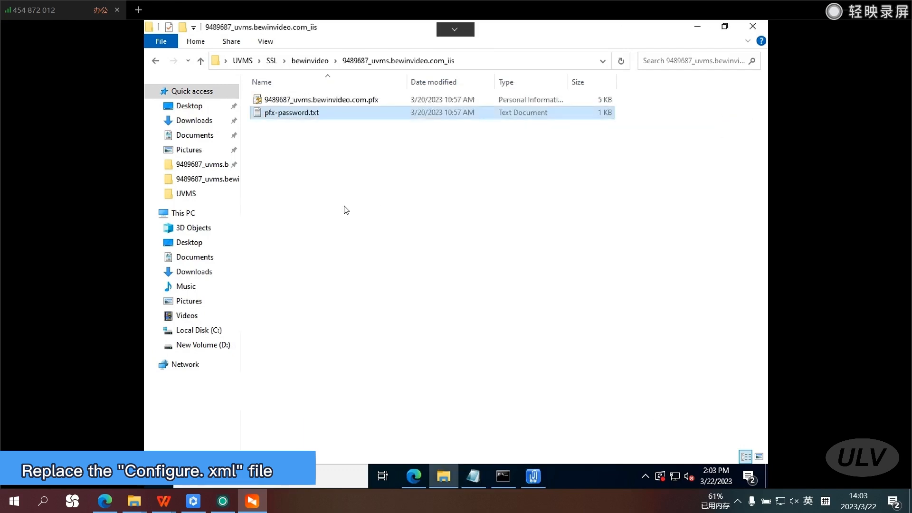
left_click(346, 211)
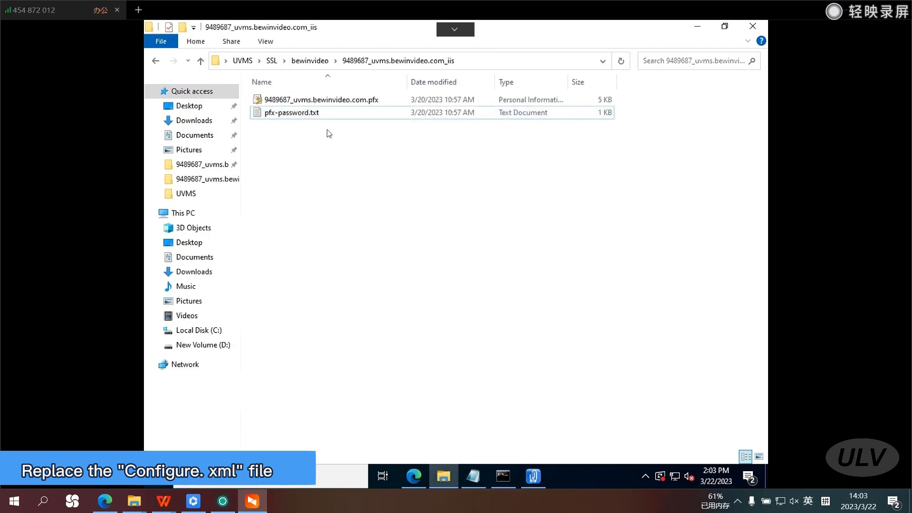
left_click(250, 66)
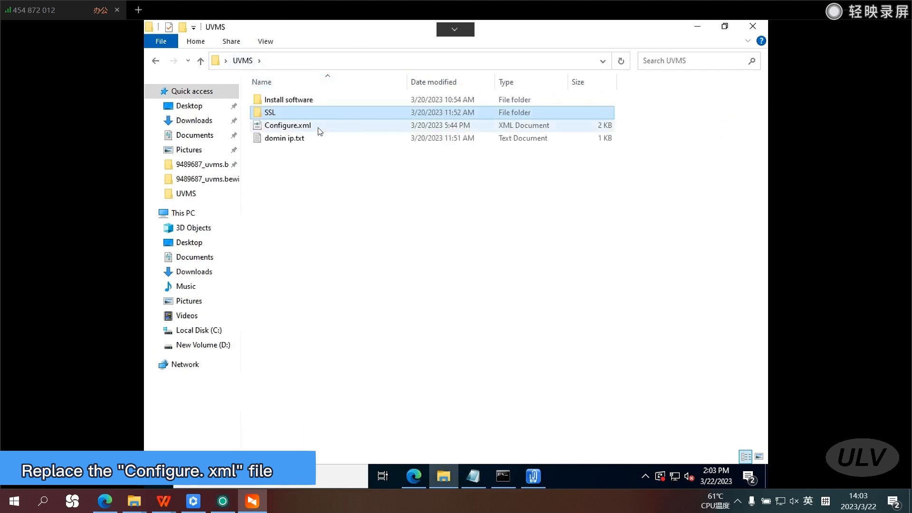
left_click(302, 127)
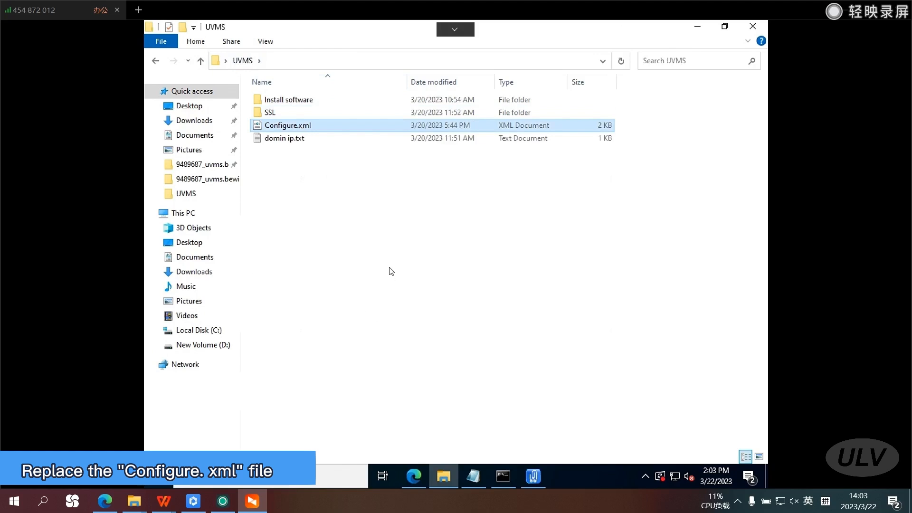
Paste Configure.xml into D:\UVMSServer\media, replacing the existing file, and close the folder window.
left_click(224, 344)
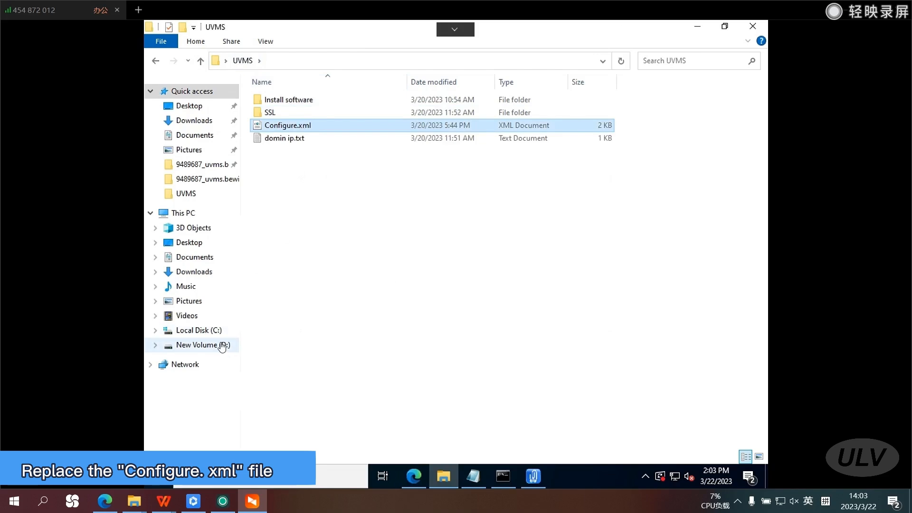
double_click(290, 102)
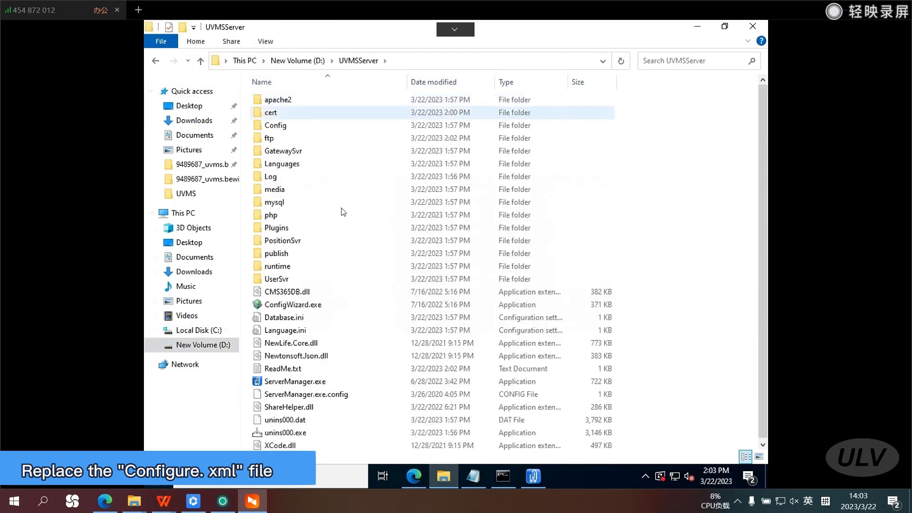
left_click(298, 192)
double_click(298, 191)
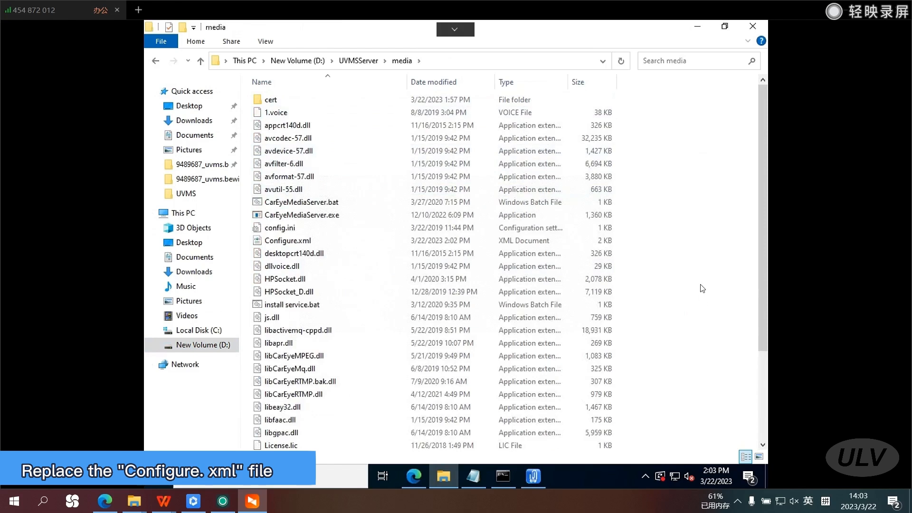
key("ctrl+v")
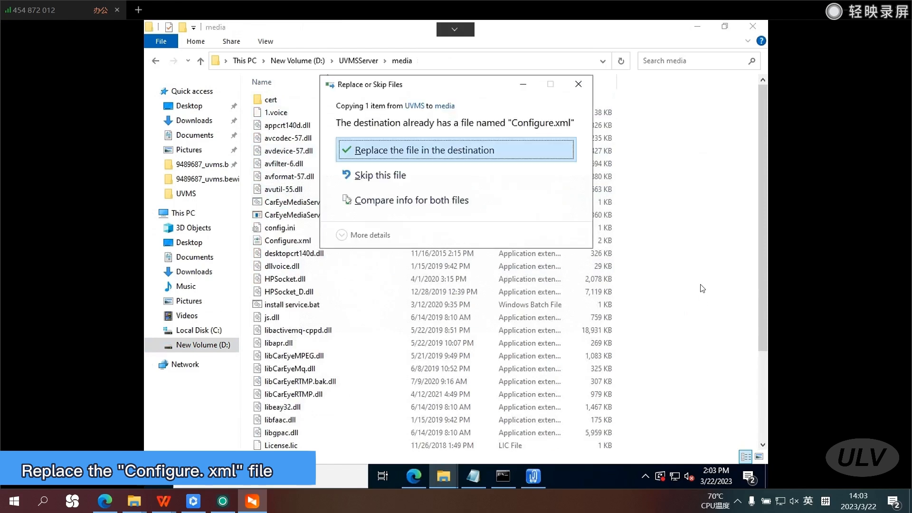
left_click(447, 153)
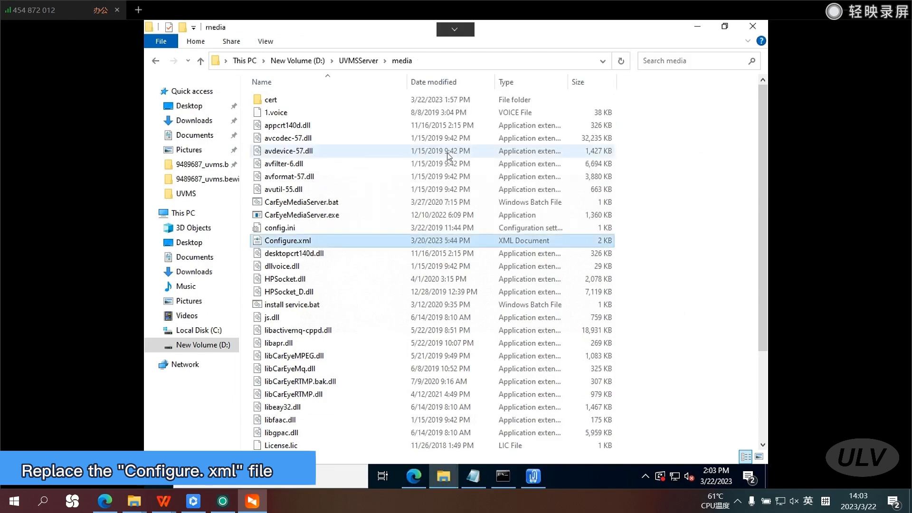
left_click(703, 261)
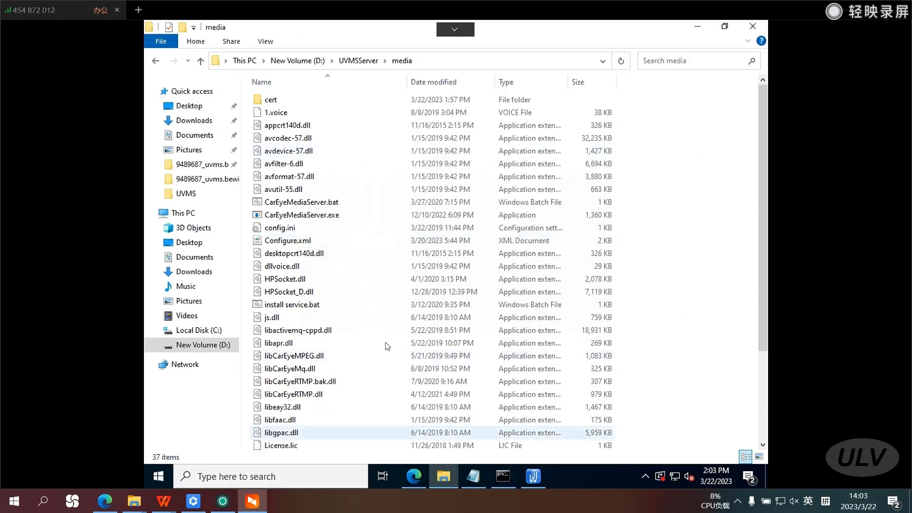
left_click(753, 26)
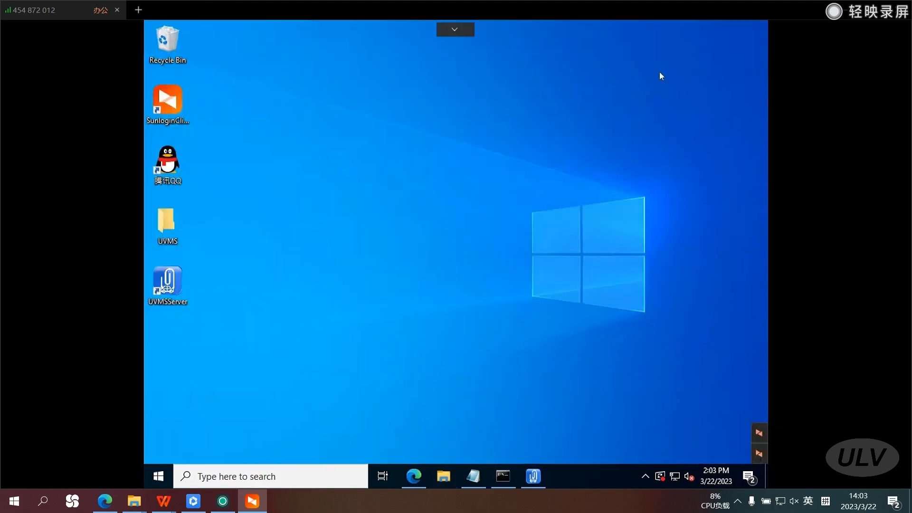
Start the cnms_CarEyeMediaServer service in the Server Console.
left_click(532, 476)
left_click(295, 290)
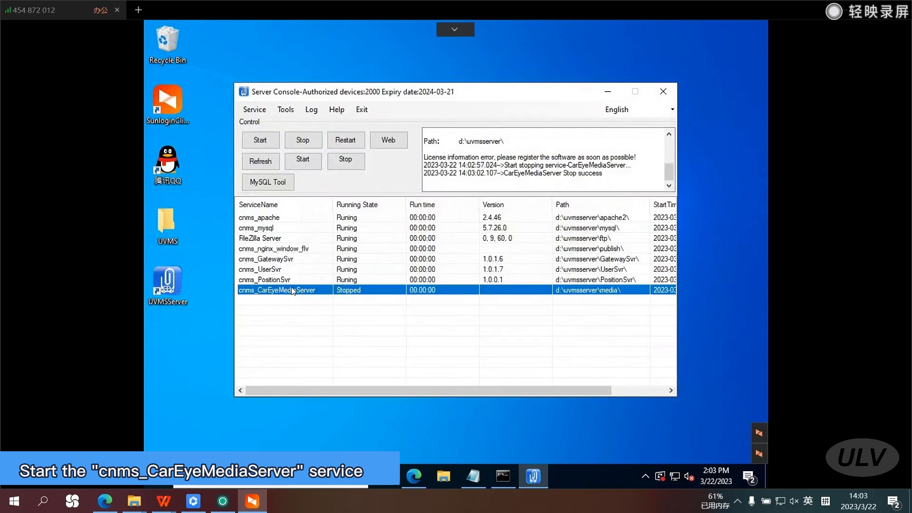
left_click(301, 161)
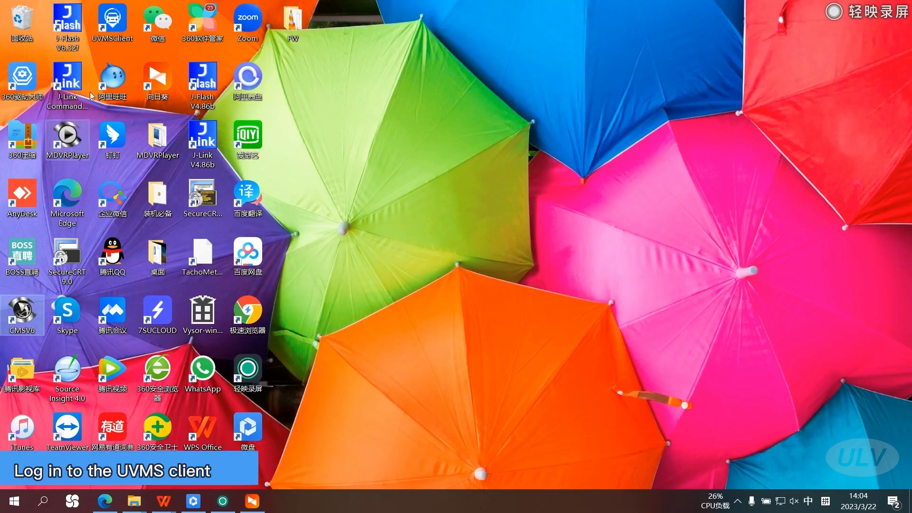
Open UVMSClient on the local desktop and log in to the server uvms.bewinvideo.com with the saved credentials and SSL enabled.
double_click(112, 22)
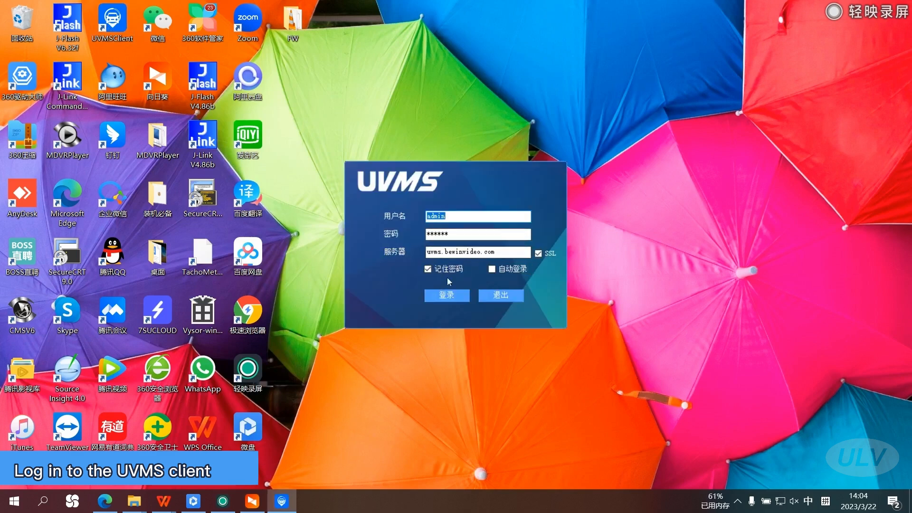
left_click(446, 295)
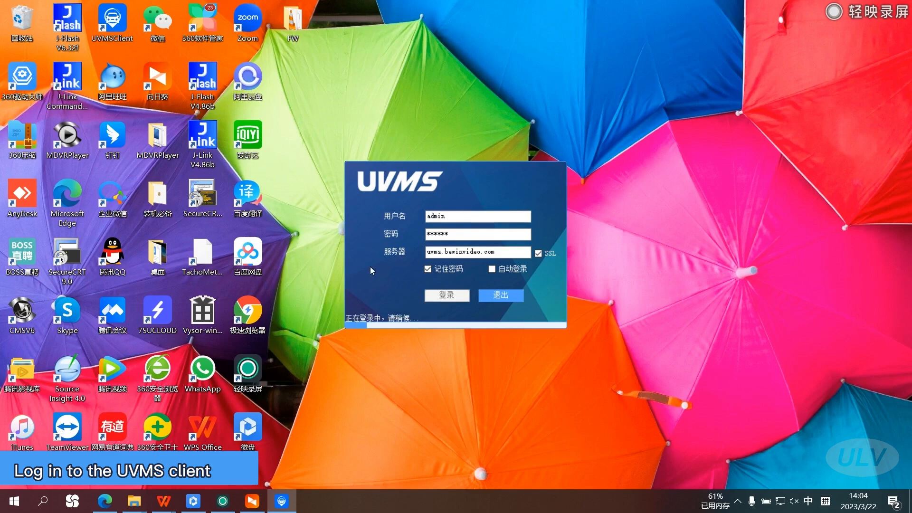